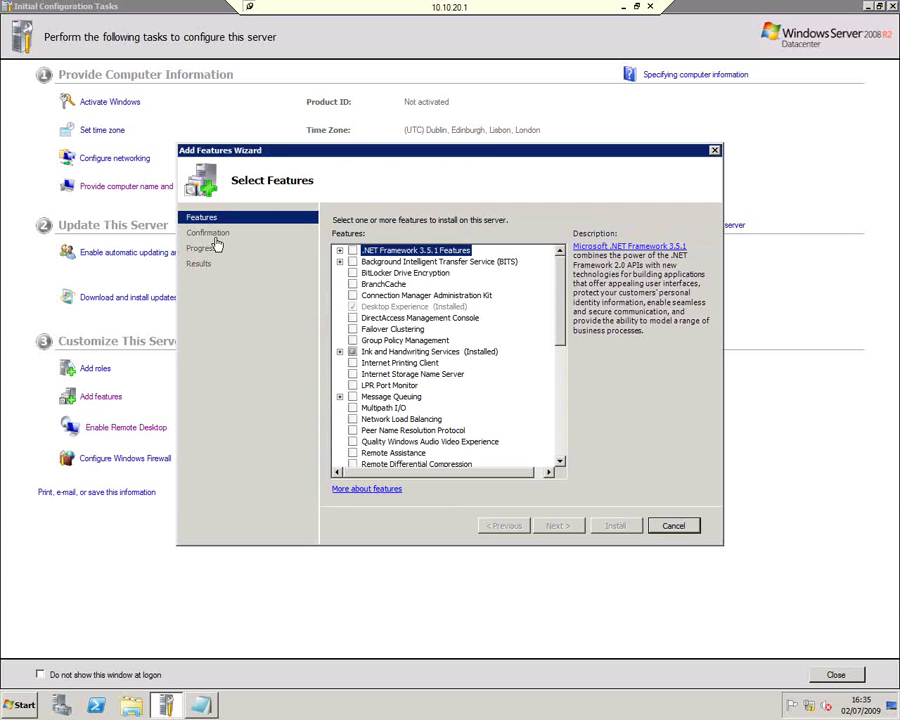
# - Install the BranchCache feature on the server and close the Add Features Wizard
pyautogui.click(352, 284)
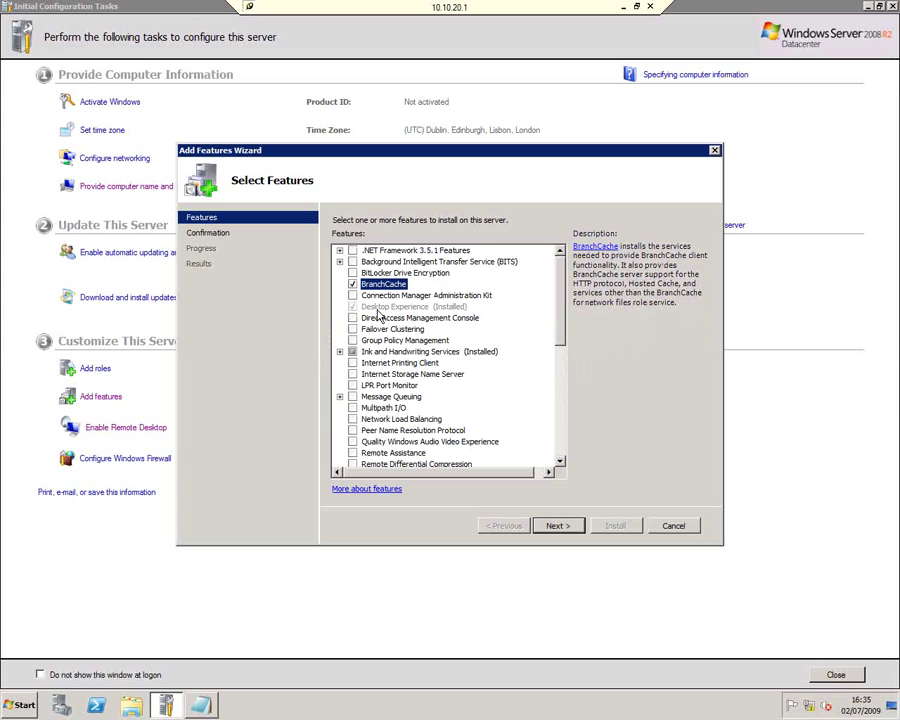
pyautogui.click(558, 527)
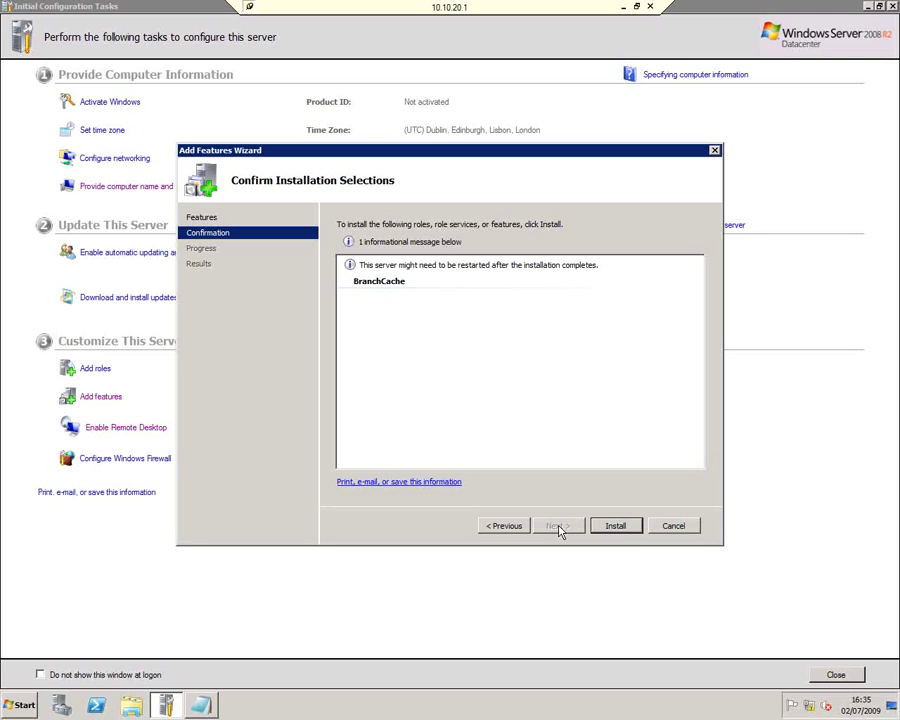
pyautogui.click(616, 527)
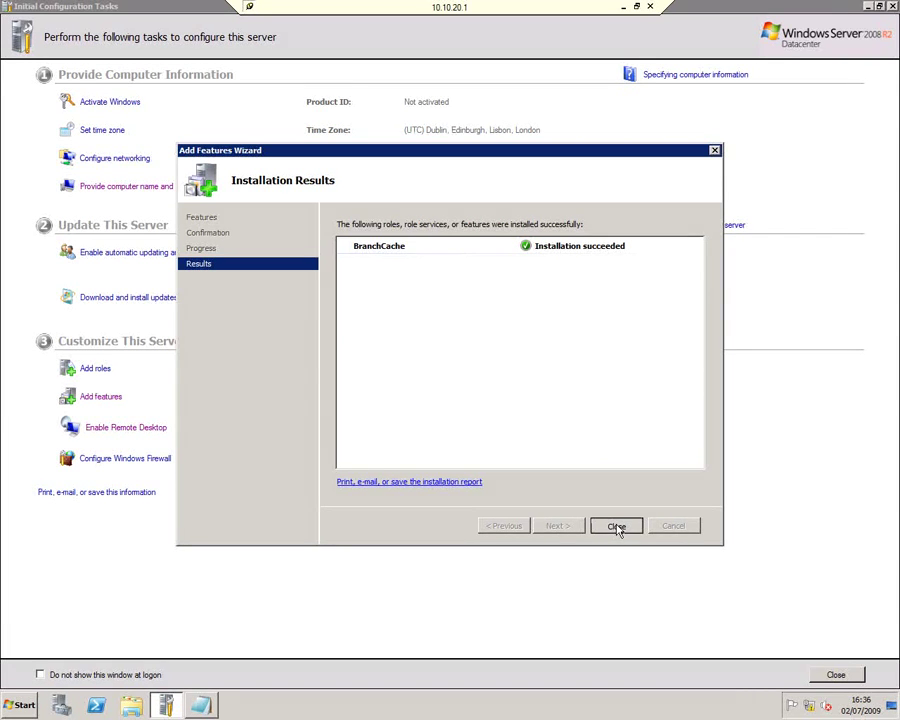
pyautogui.click(616, 526)
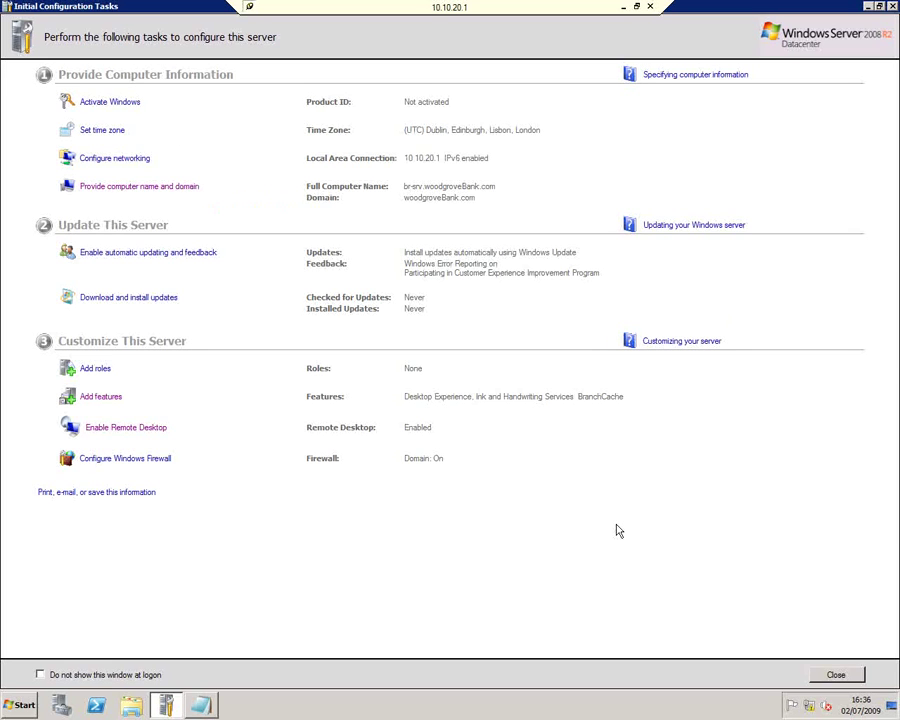
# - In Command Prompt's netsh http context, run "add sslcert ipport=0.0.0.0:443 certhash=7f9443aec66e1bd4b13c47cffa5b5312fb05050d appid={d673f5ee-a714-454d-8de2-492e4c1bd8f8}"
pyautogui.click(22, 705)
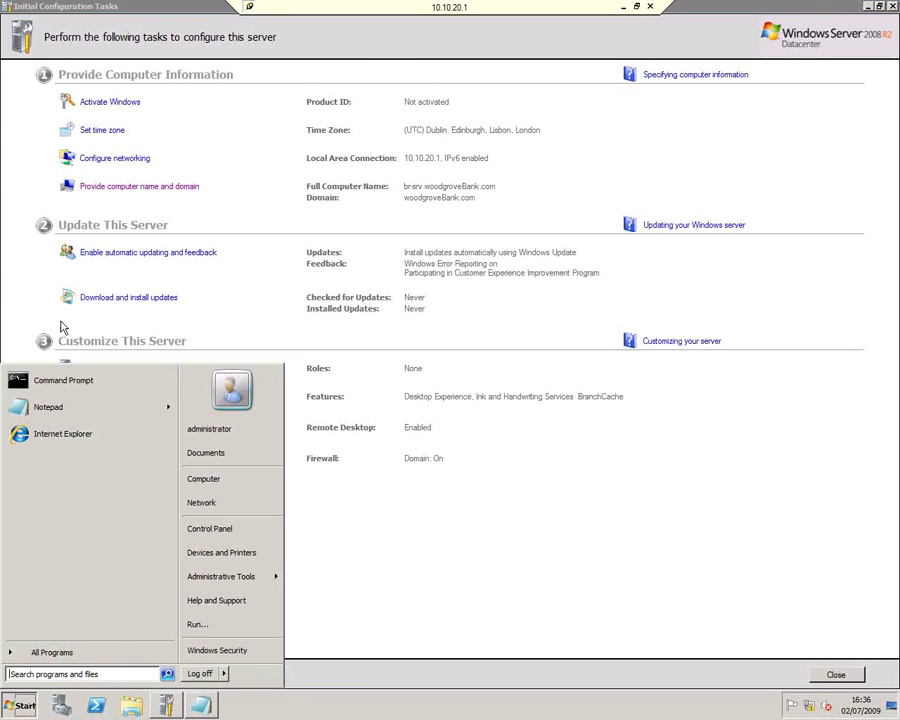
pyautogui.click(62, 383)
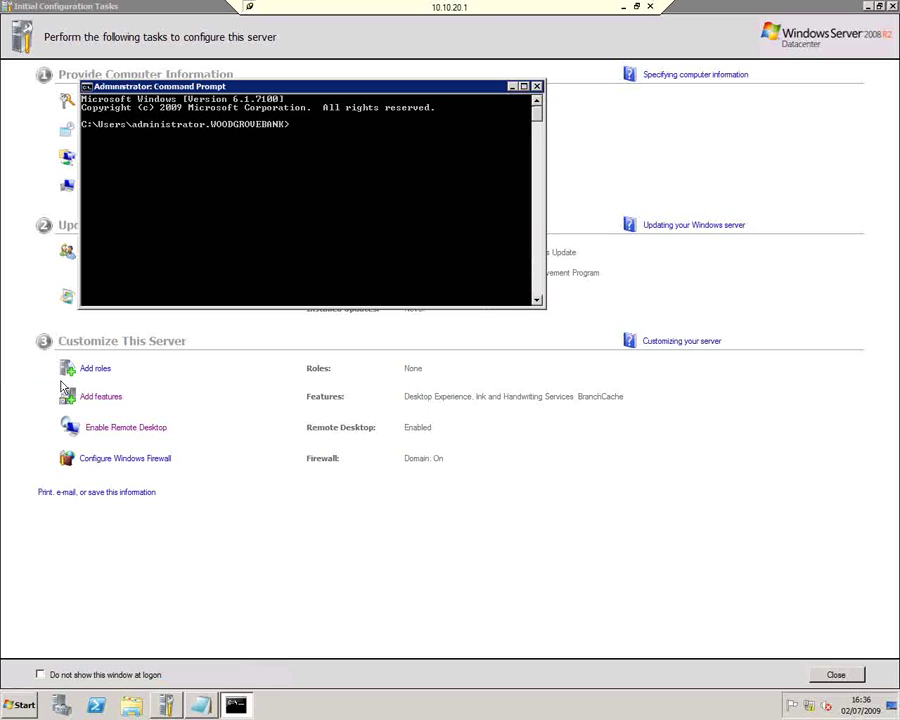
pyautogui.write('netsh branchcache show status')
pyautogui.press('Return')
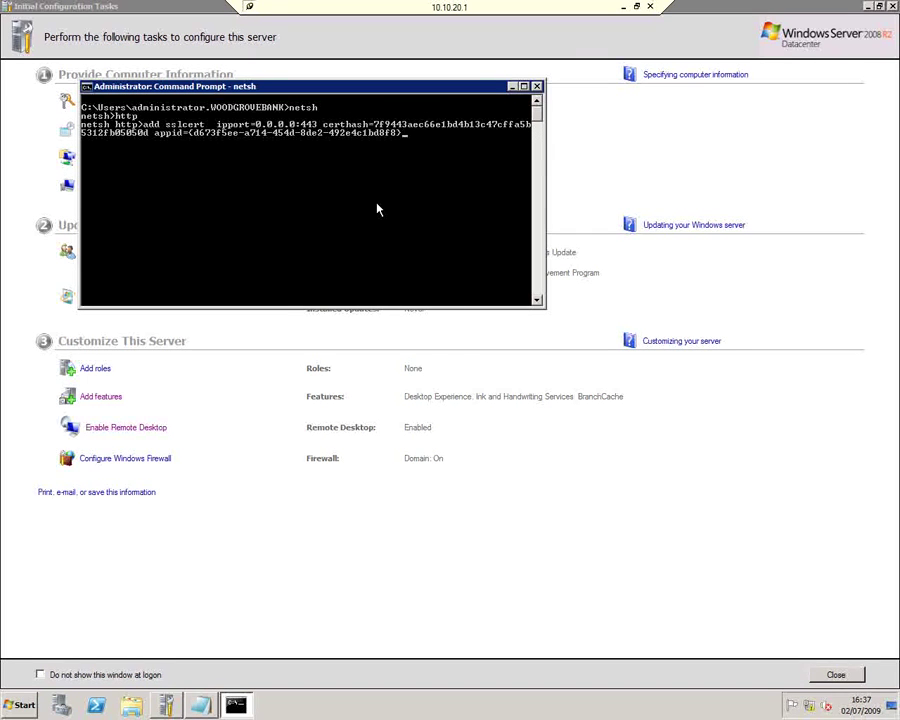
pyautogui.press('Return')
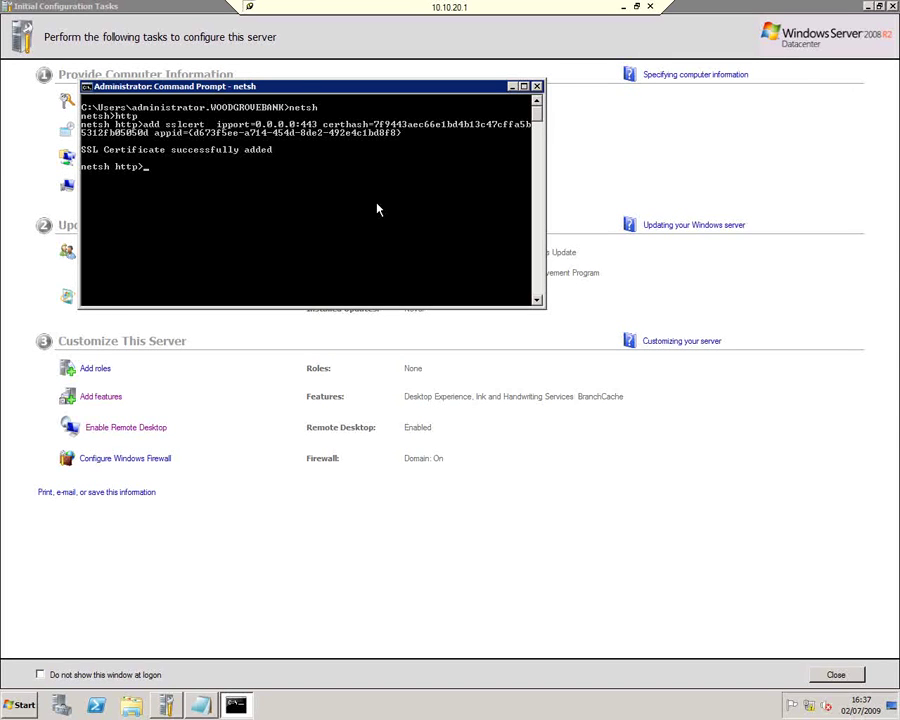
# - Exit the netsh http context and set the BranchCache service mode to HOSTEDSERVER with netsh
pyautogui.write('exit')
pyautogui.press('Return')
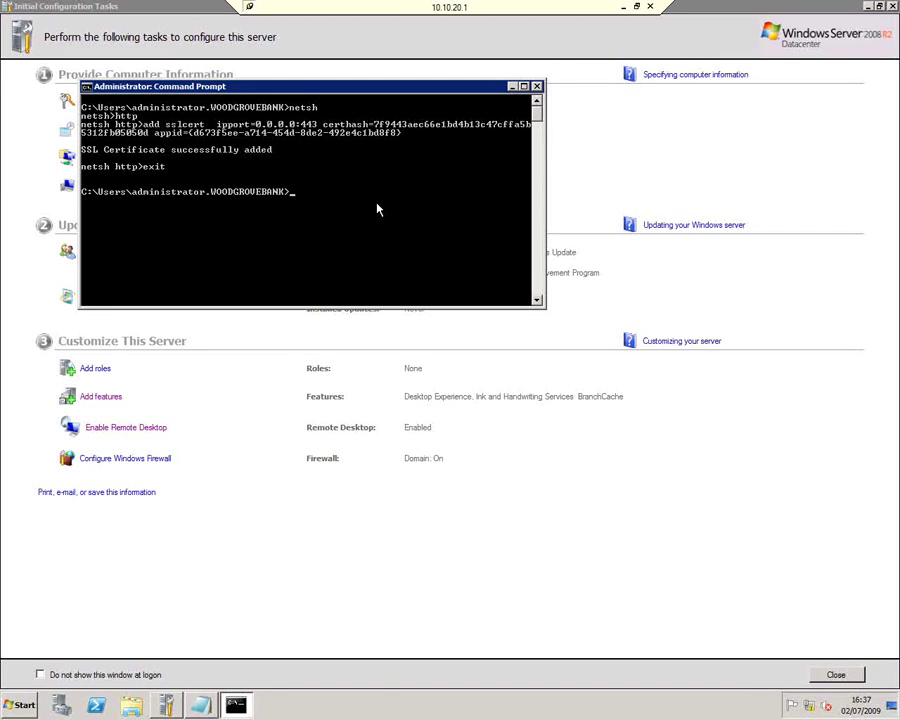
pyautogui.write('net')
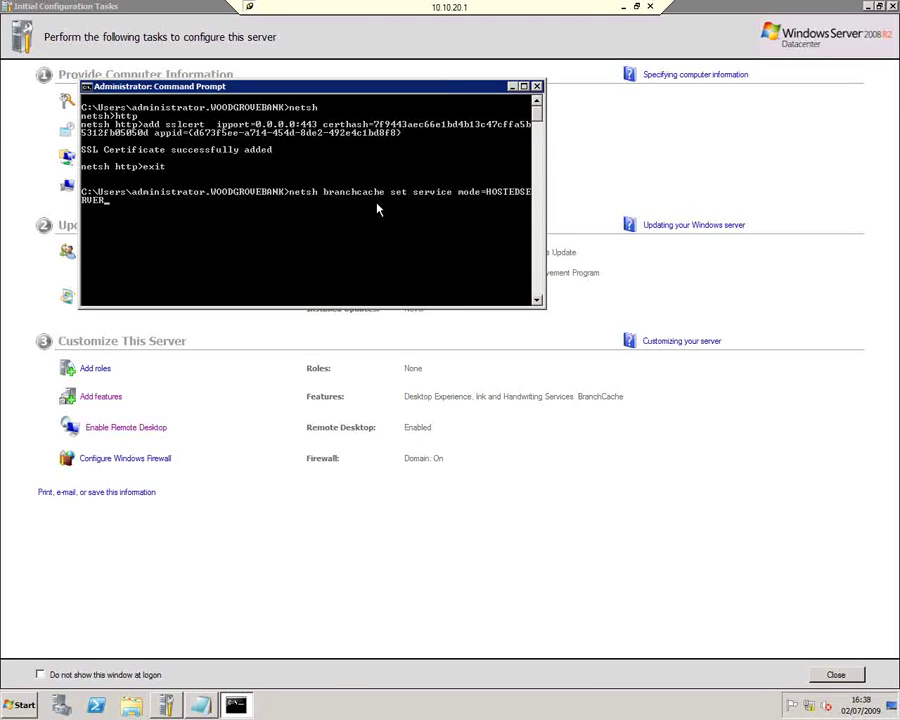
pyautogui.press('Return')
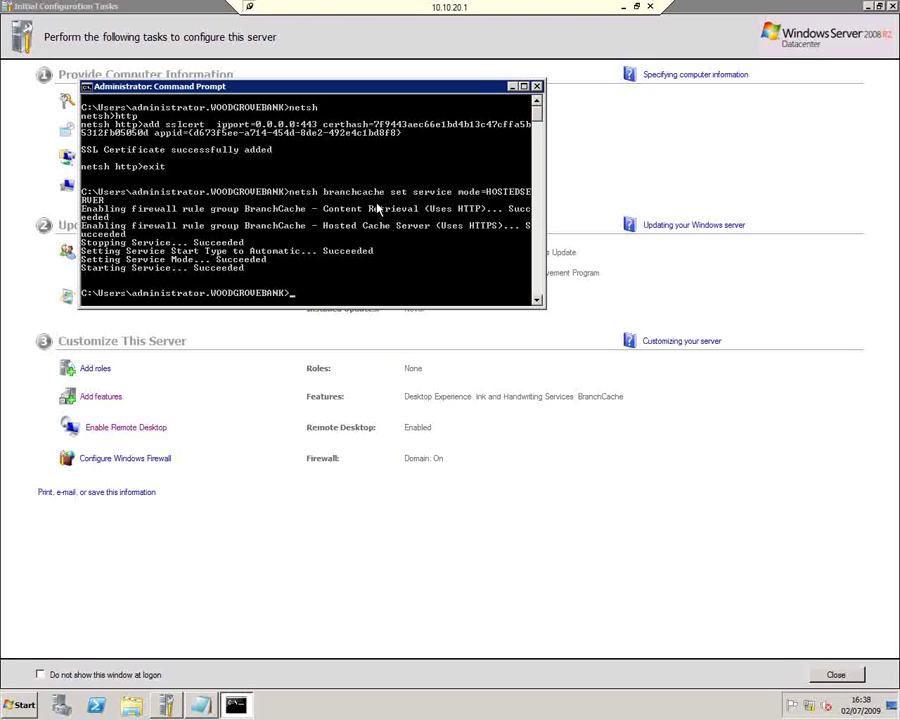
# - Run "netsh branchcache show status all" on the server and review the service, cache and networking status
pyautogui.write('NE')
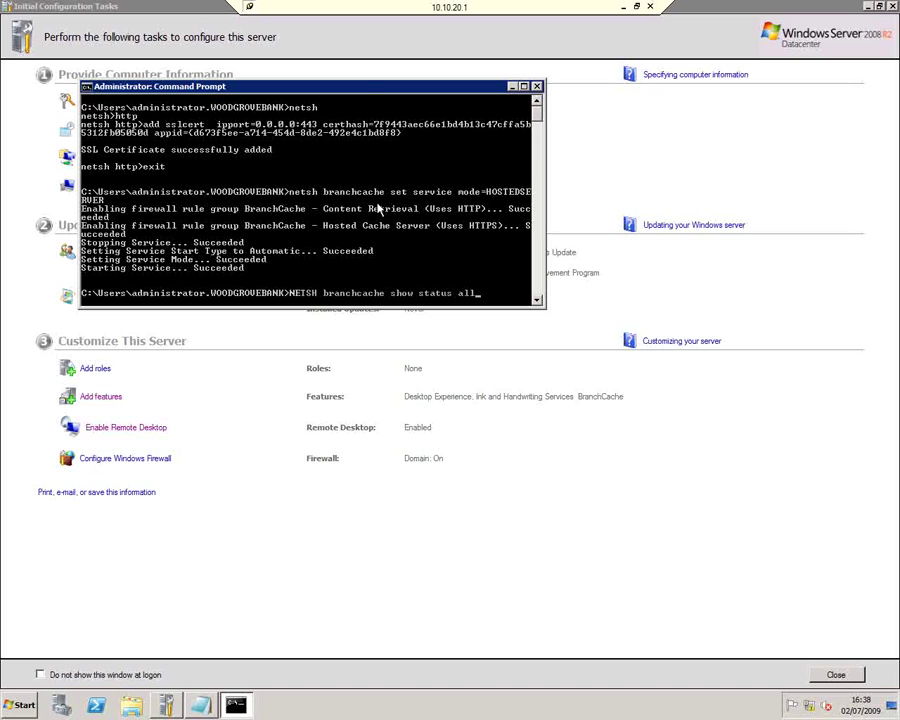
pyautogui.press('Return')
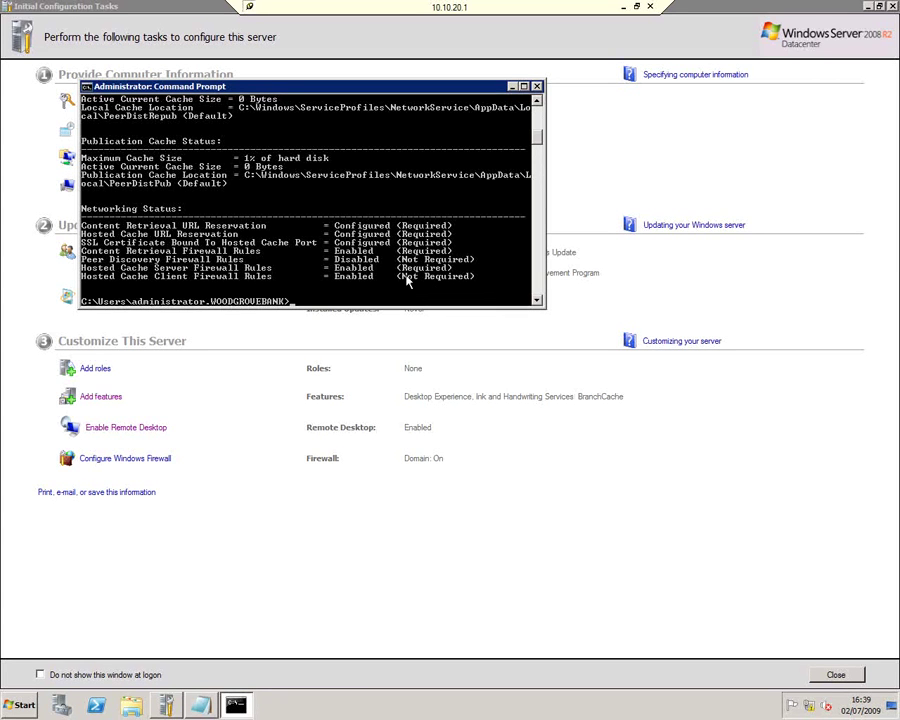
pyautogui.click(538, 105)
pyautogui.click(538, 105)
pyautogui.click(538, 105)
pyautogui.click(538, 105)
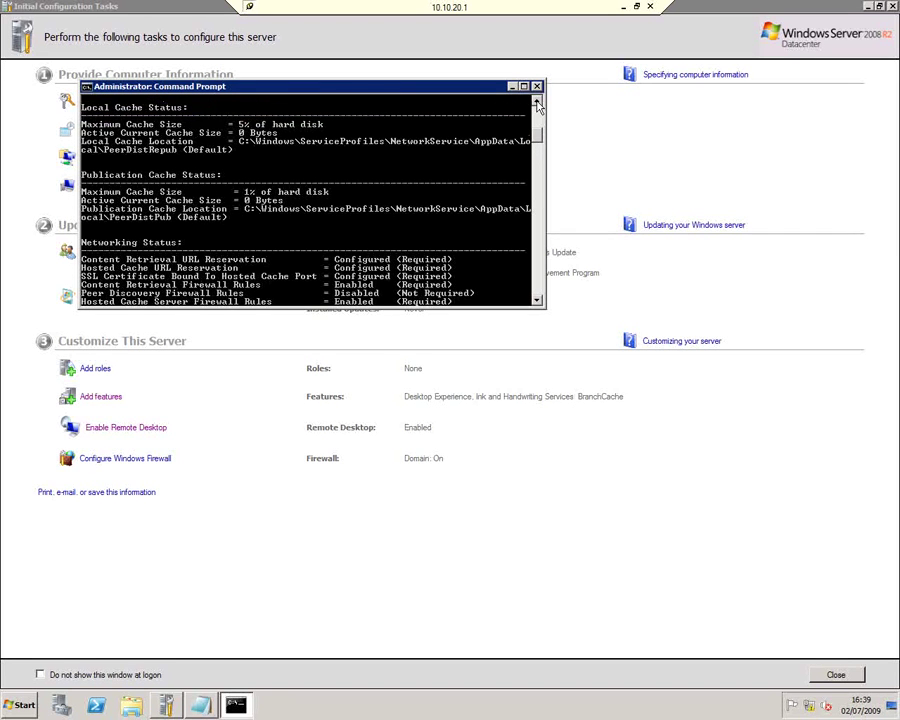
pyautogui.click(538, 105)
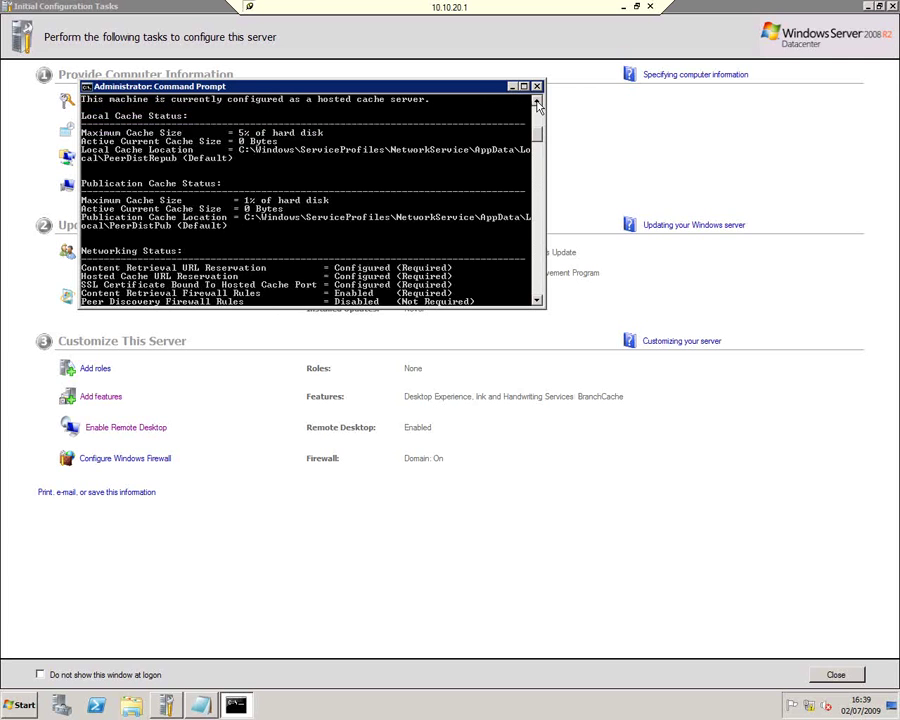
pyautogui.click(538, 105)
pyautogui.click(538, 105)
pyautogui.click(538, 105)
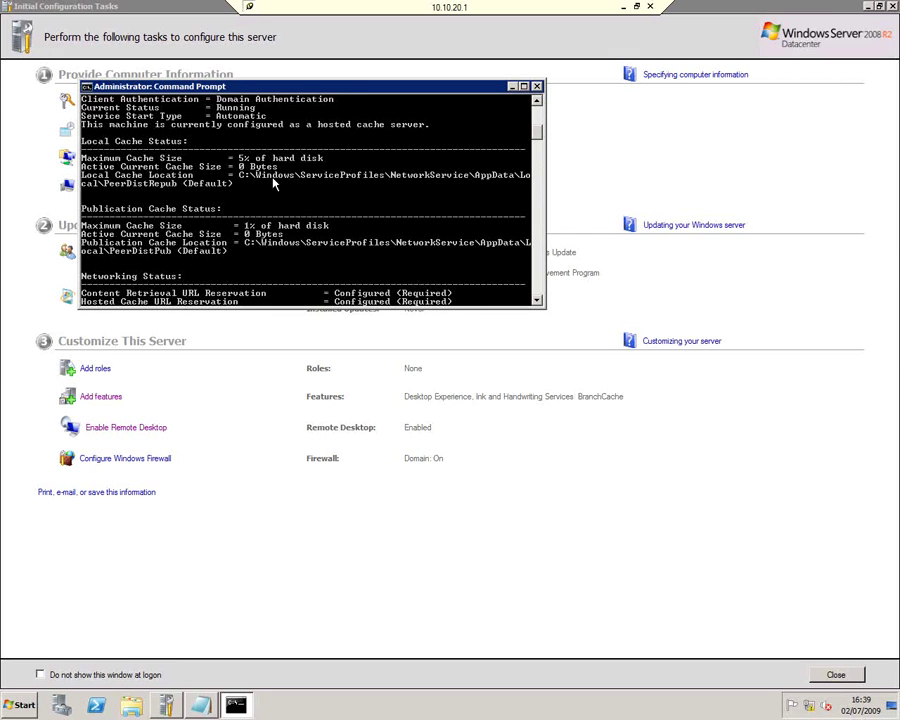
pyautogui.click(536, 302)
pyautogui.click(536, 302)
pyautogui.click(536, 302)
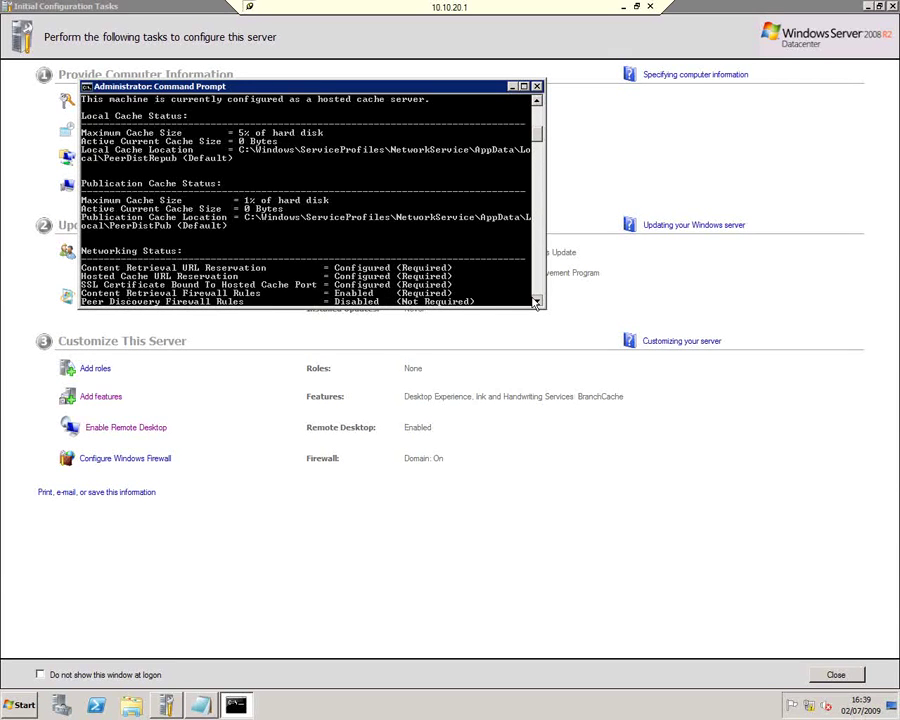
pyautogui.scroll(-3, 536, 302)
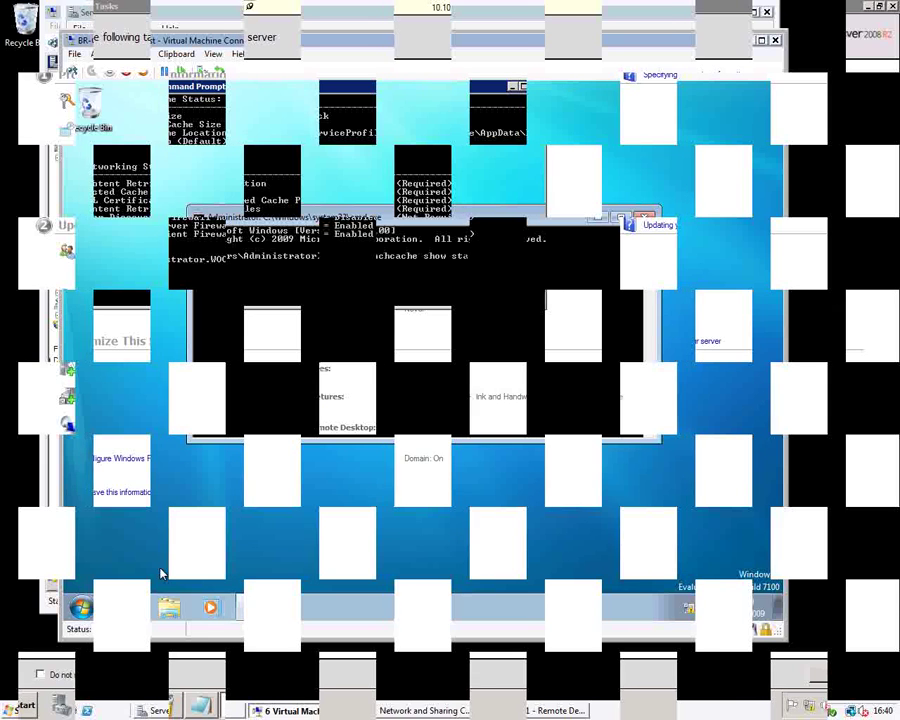
# - On the BR-CLI1 virtual machine, run "netsh branchcache show status" and repeat the query with the all option
pyautogui.press('Return')
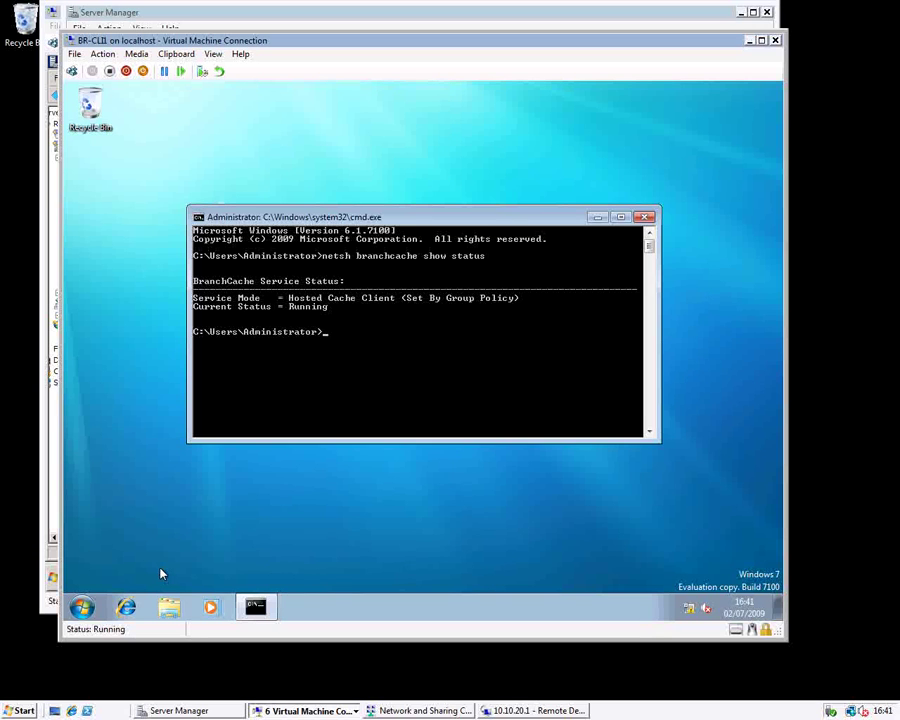
pyautogui.press('Up')
pyautogui.write('all')
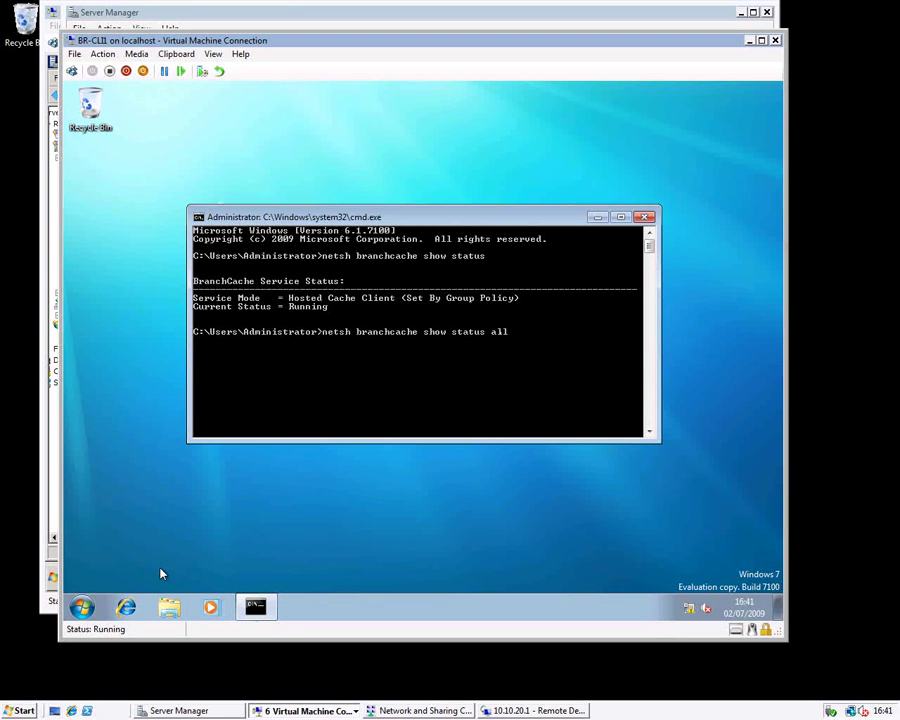
pyautogui.press('Return')
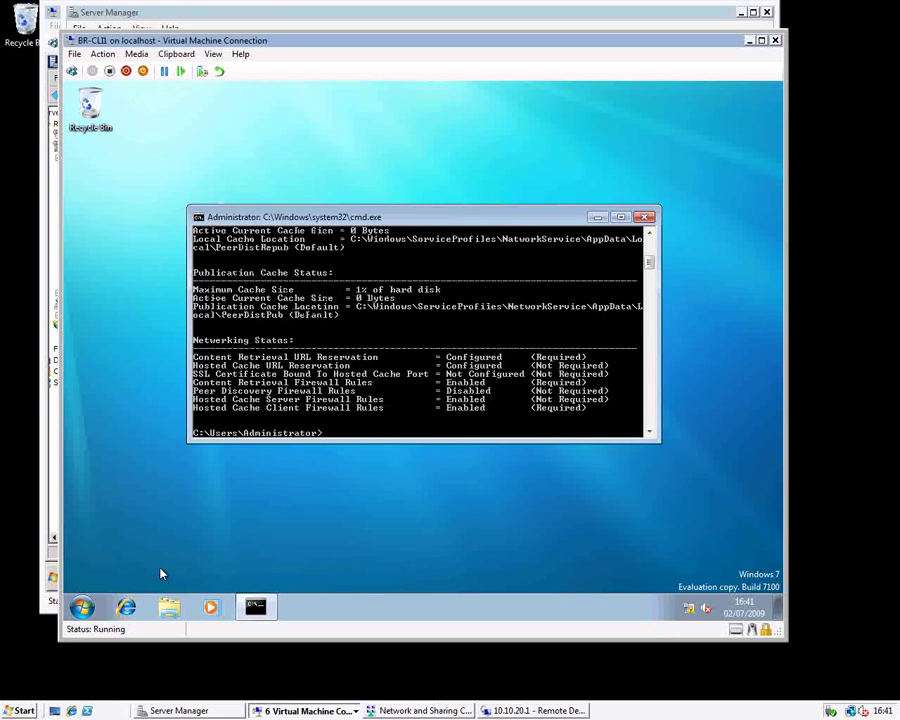
# - Examine the BR-CLI1 BranchCache output for service mode, hosted cache location and cache status, and minimise the command window
pyautogui.click(650, 233)
pyautogui.click(650, 233)
pyautogui.click(650, 233)
pyautogui.click(650, 233)
pyautogui.click(650, 233)
pyautogui.click(650, 233)
pyautogui.click(650, 233)
pyautogui.click(650, 233)
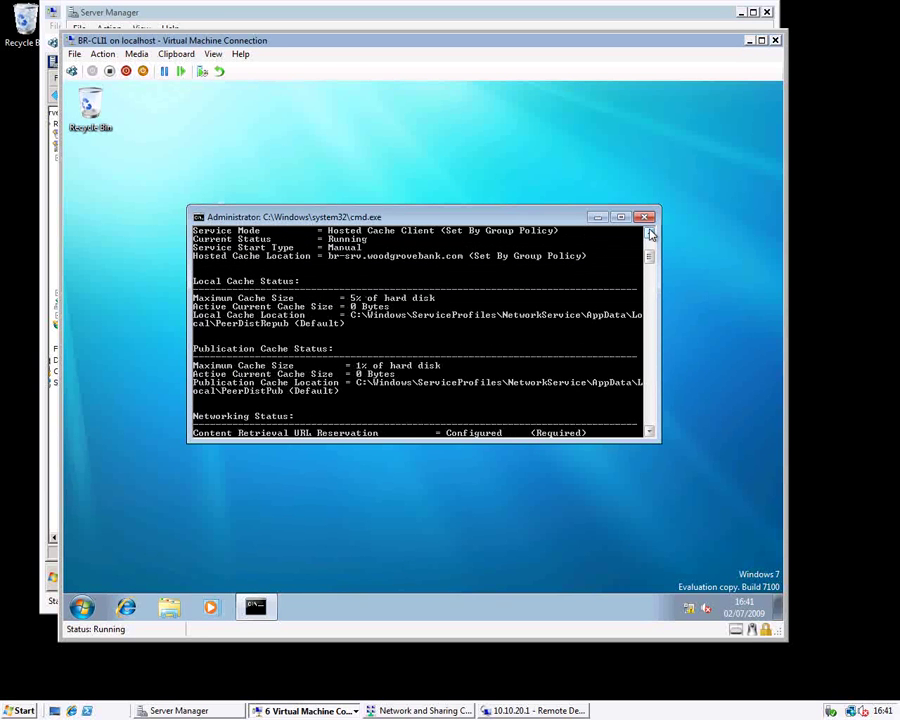
pyautogui.click(650, 233)
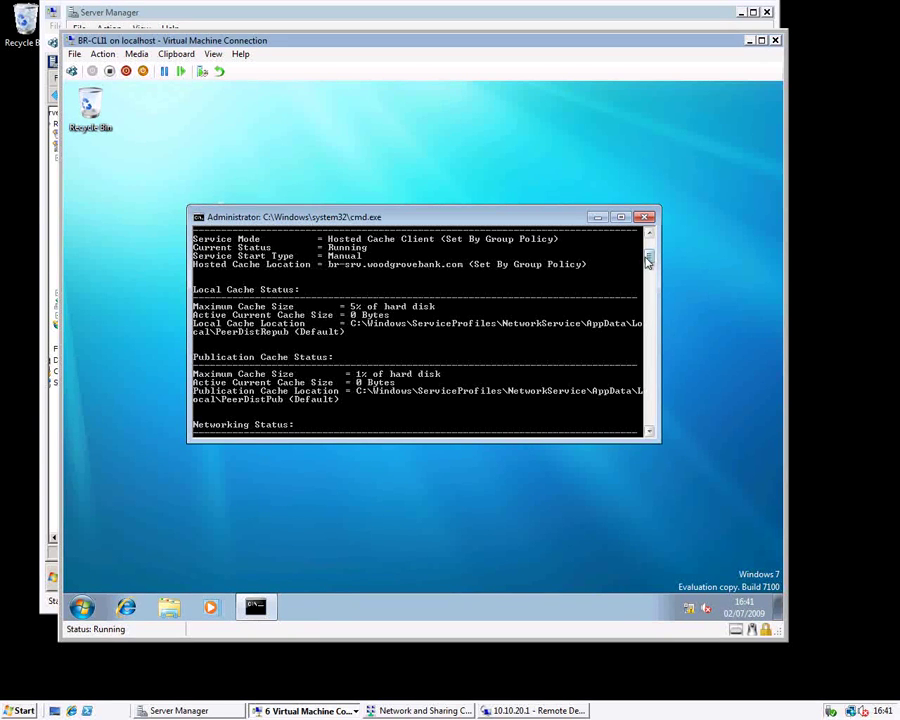
pyautogui.moveTo(649, 262); pyautogui.dragTo(649, 235)
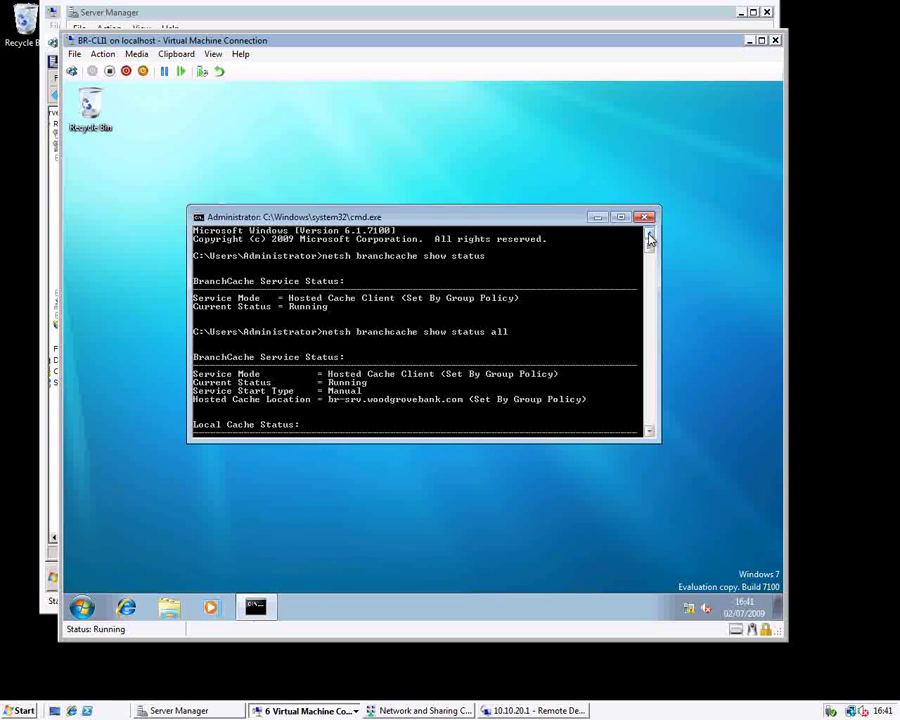
pyautogui.click(597, 218)
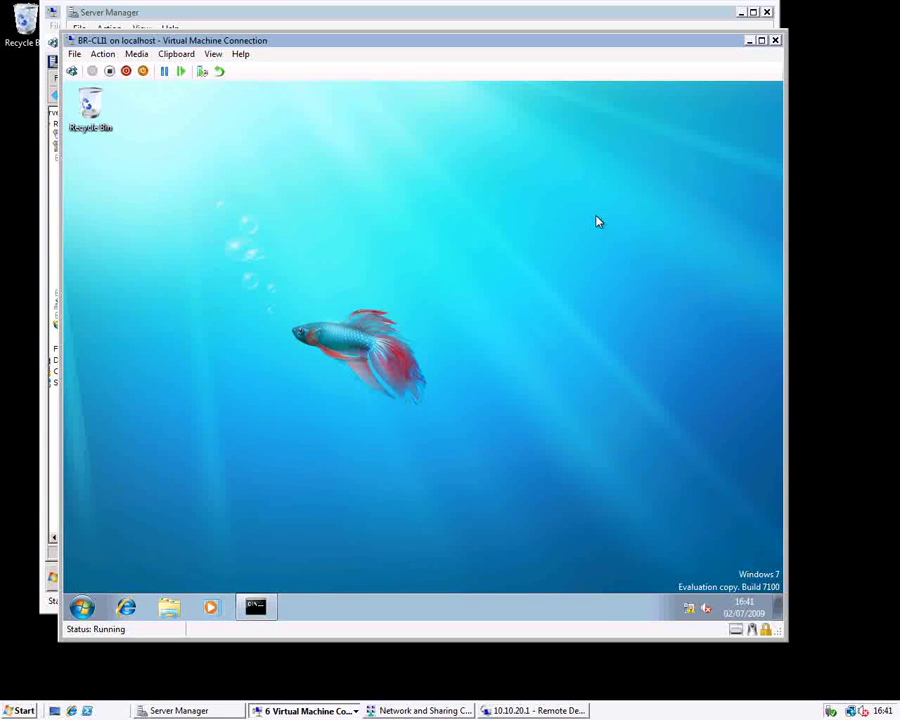
# - Search for "perf" on BR-CLI1 and open Performance Monitor
pyautogui.click(83, 607)
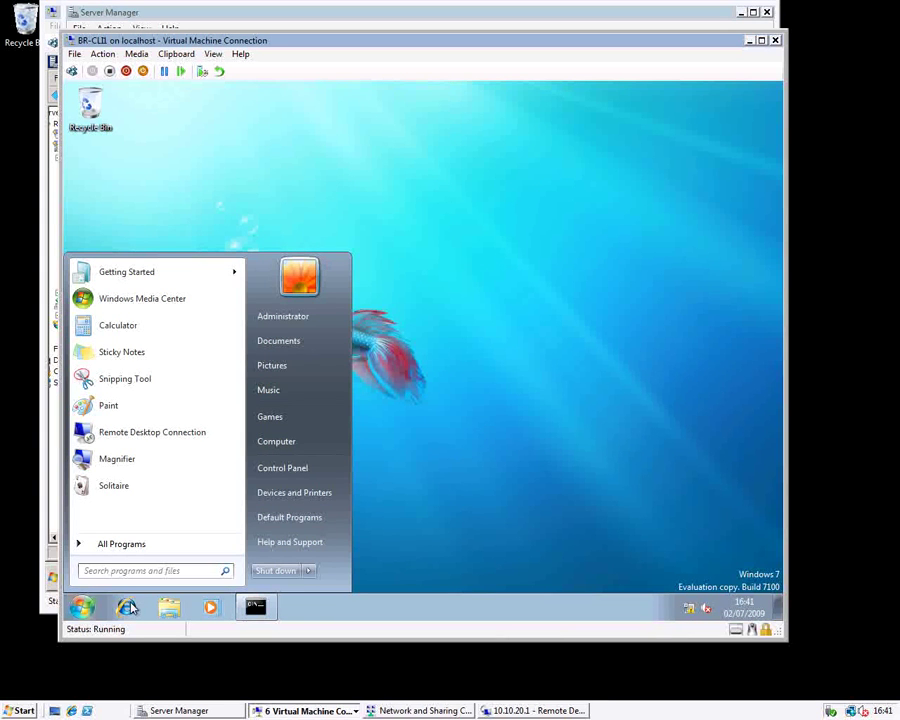
pyautogui.write('perf')
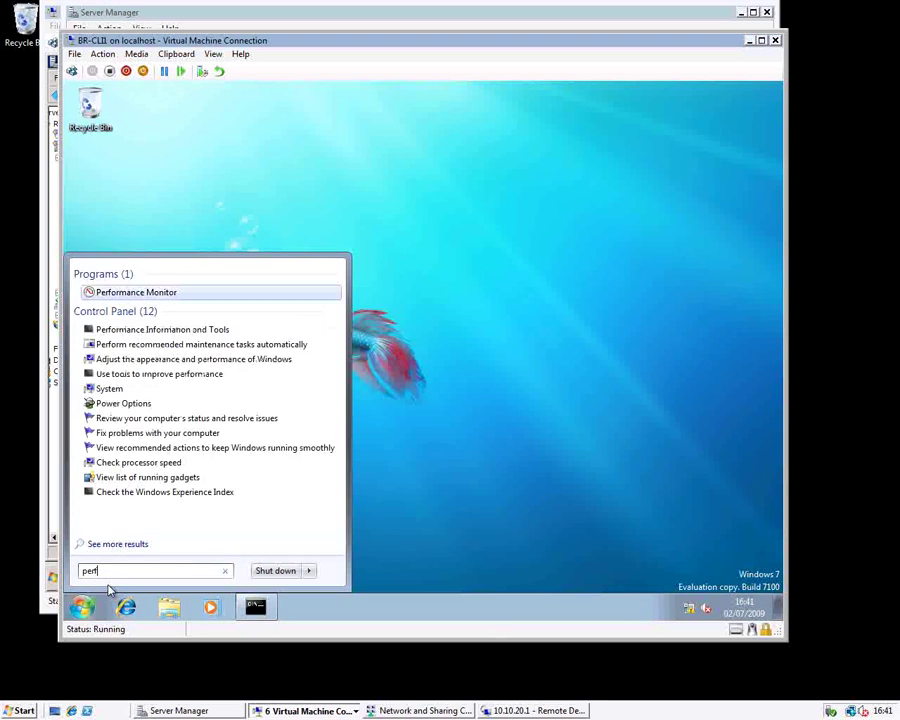
pyautogui.press('Return')
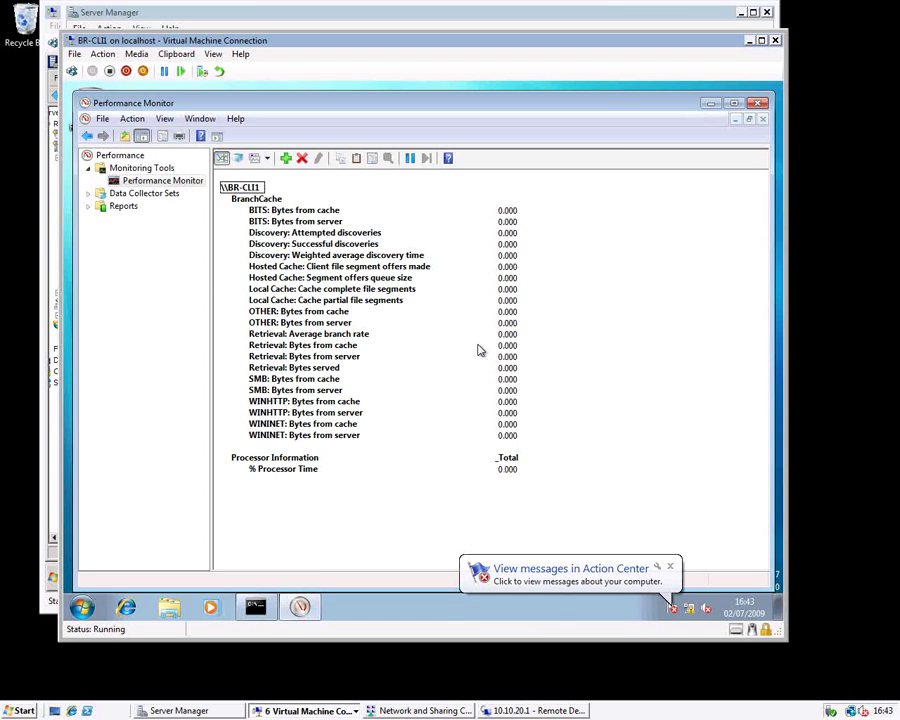
pyautogui.click(126, 612)
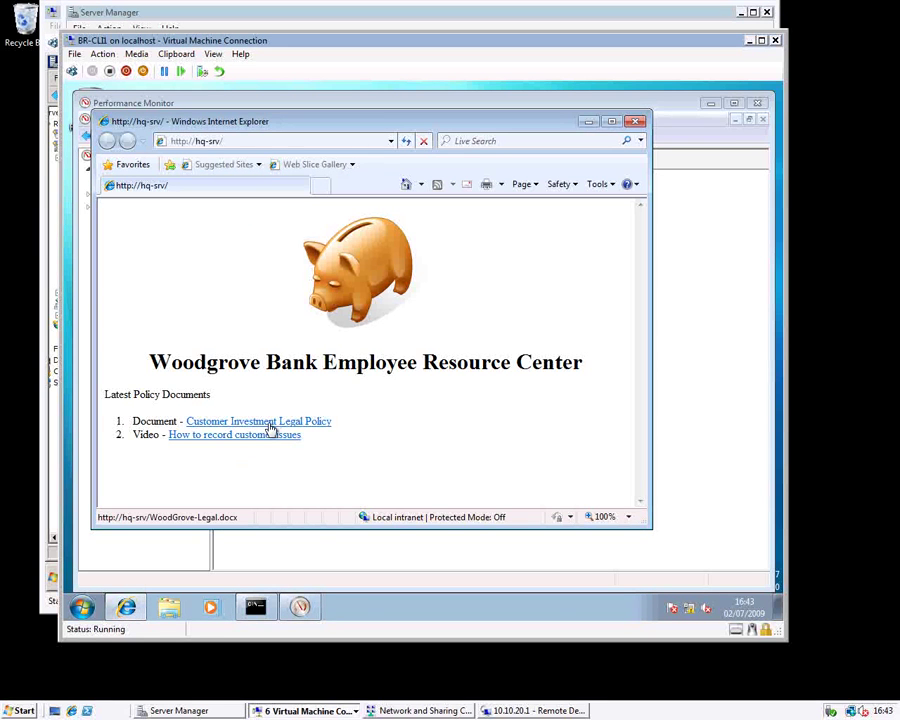
pyautogui.rightClick(270, 428)
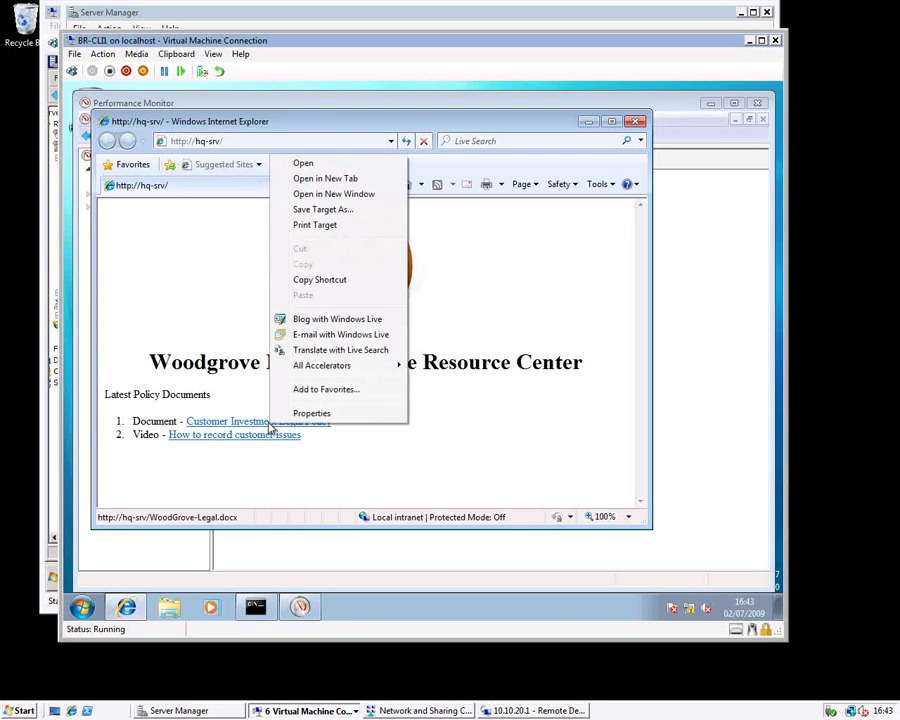
pyautogui.click(333, 209)
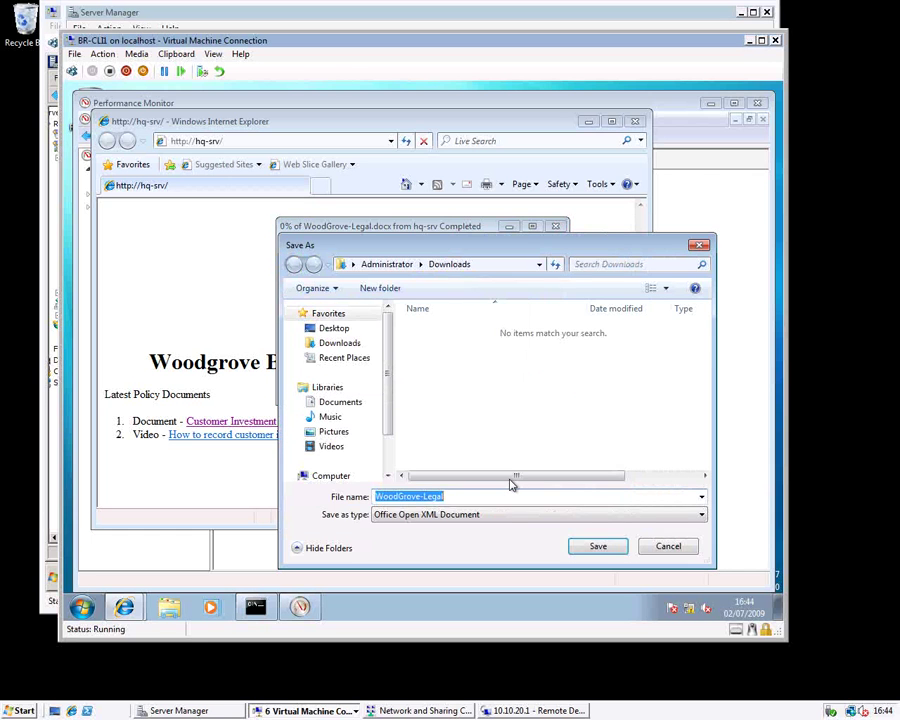
pyautogui.click(598, 547)
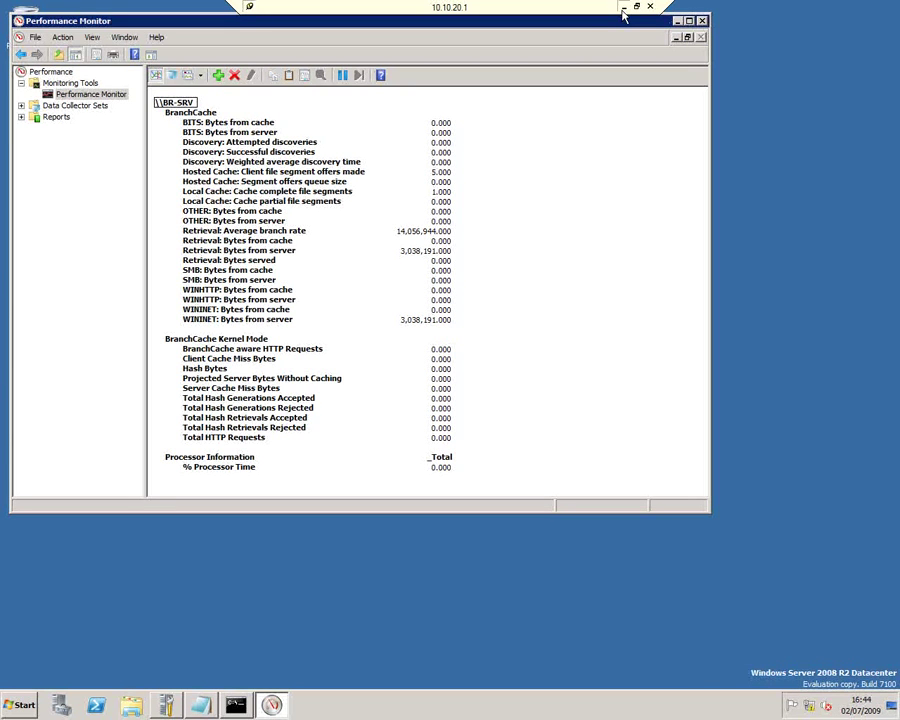
# - In Internet Explorer on BR-CLI2, save the Customer Investment Legal Policy document as WoodGrove-Legal in the Downloads folder and dismiss the download dialog
pyautogui.click(623, 7)
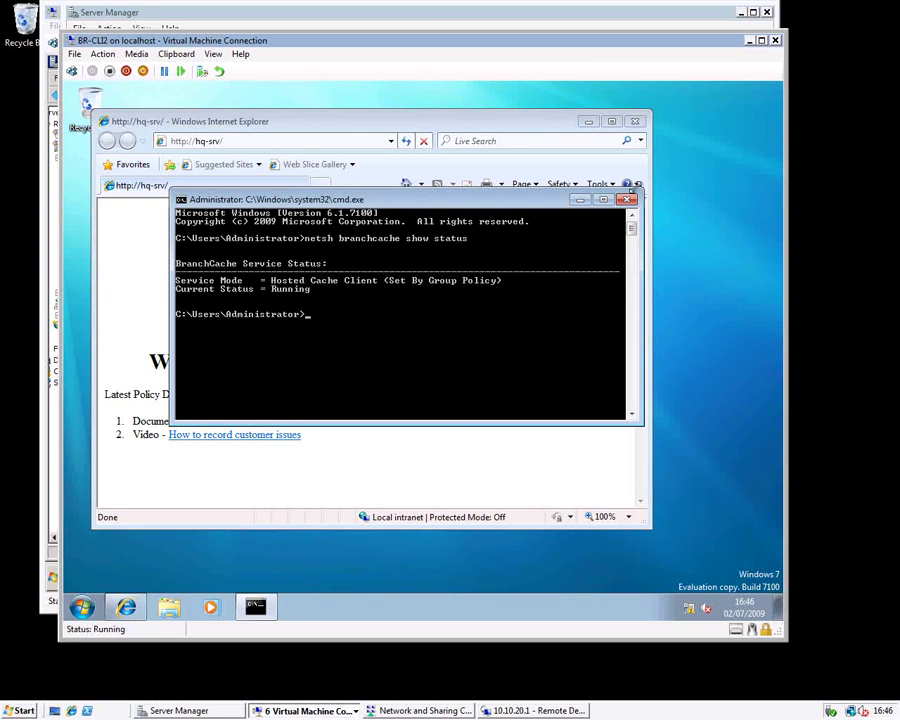
pyautogui.click(580, 199)
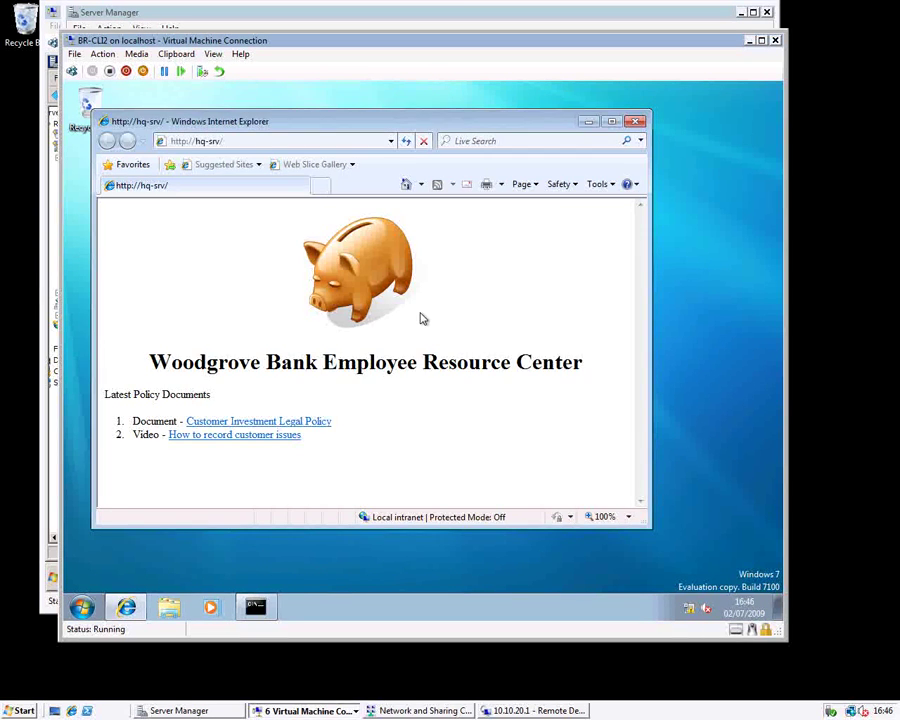
pyautogui.rightClick(295, 429)
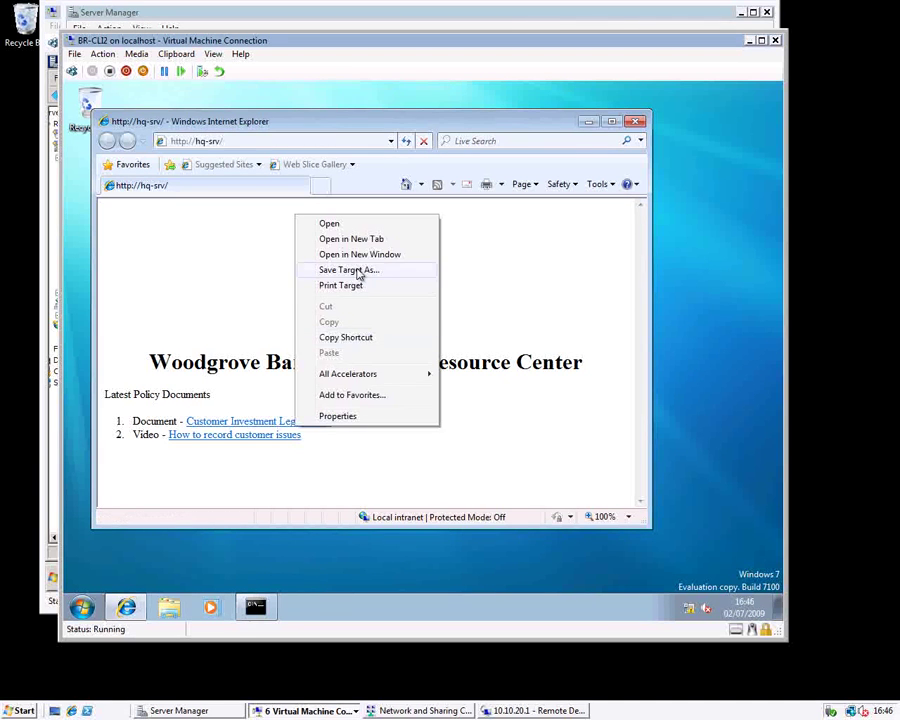
pyautogui.click(357, 268)
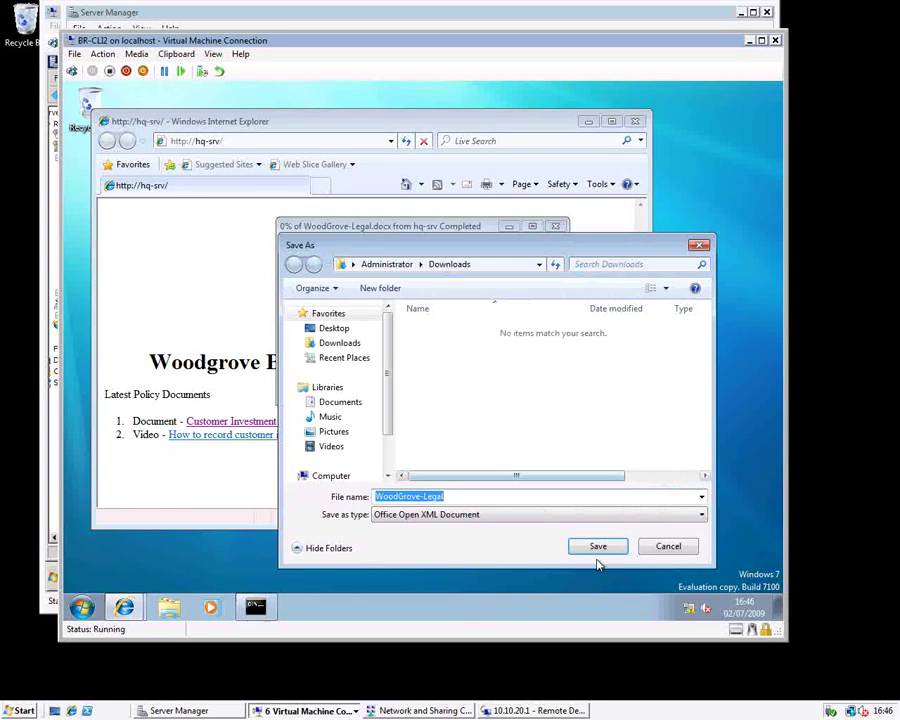
pyautogui.click(598, 547)
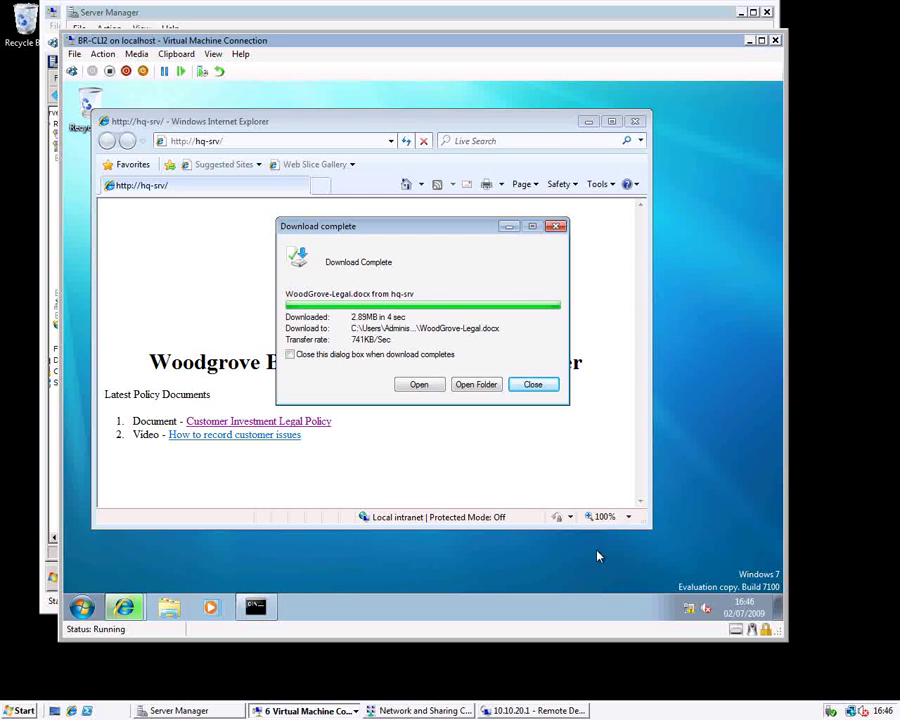
pyautogui.click(533, 384)
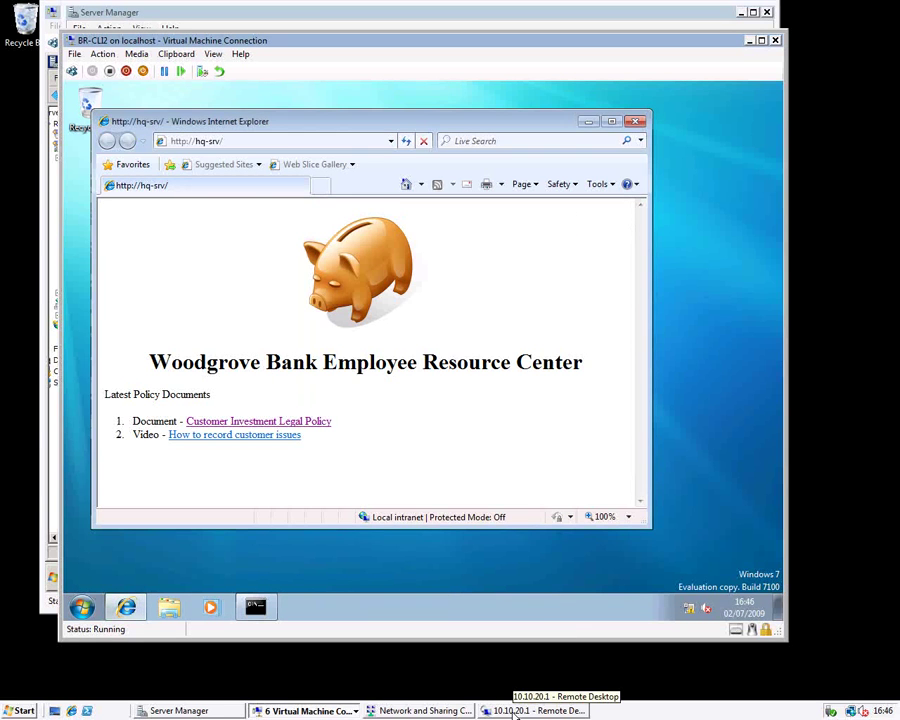
# - Switch to the 10.10.20.1 remote desktop session and examine the BranchCache retrieval counters for bytes from cache, from server and served on BR-SRV
pyautogui.click(516, 711)
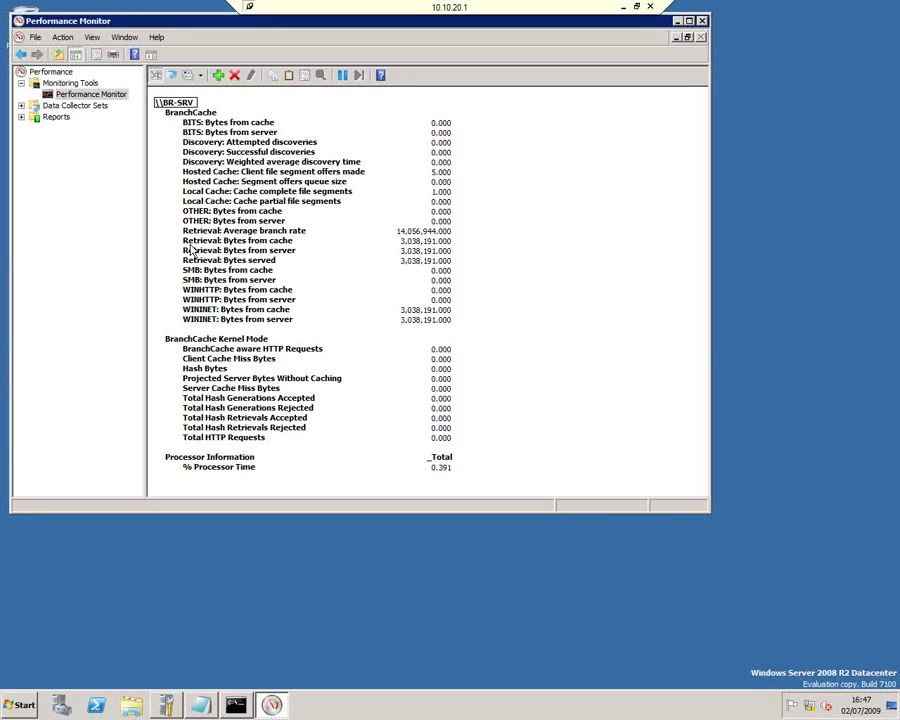
pyautogui.click(340, 243)
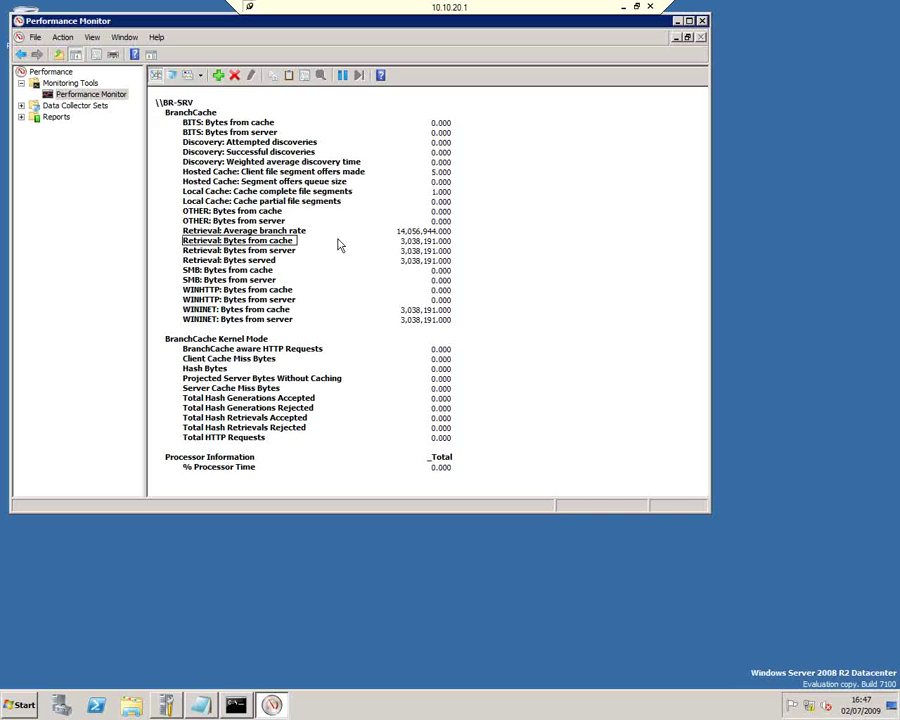
pyautogui.click(244, 251)
pyautogui.click(250, 260)
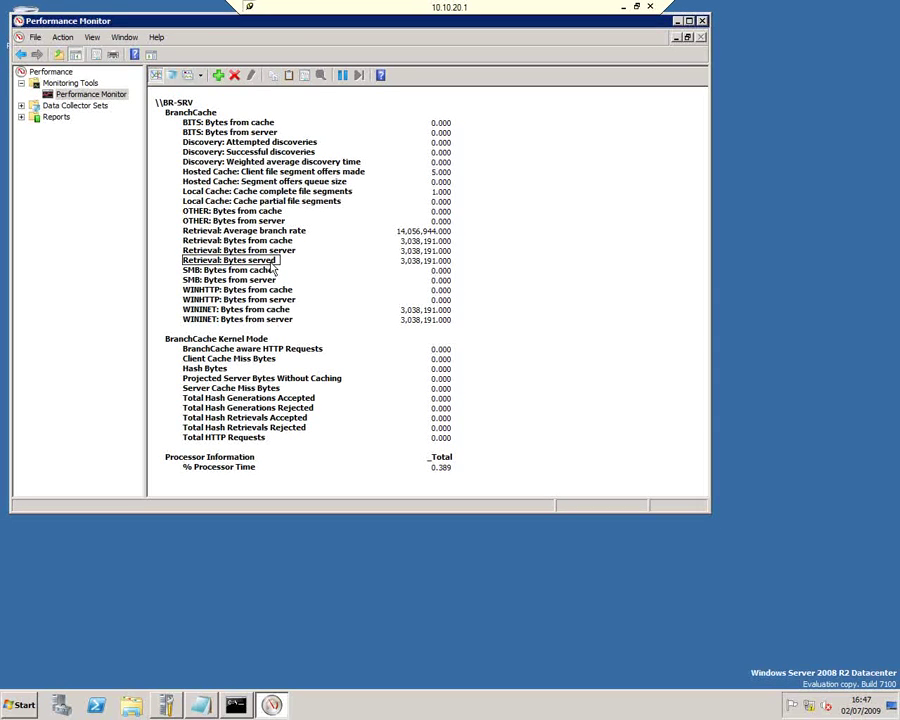
pyautogui.click(283, 252)
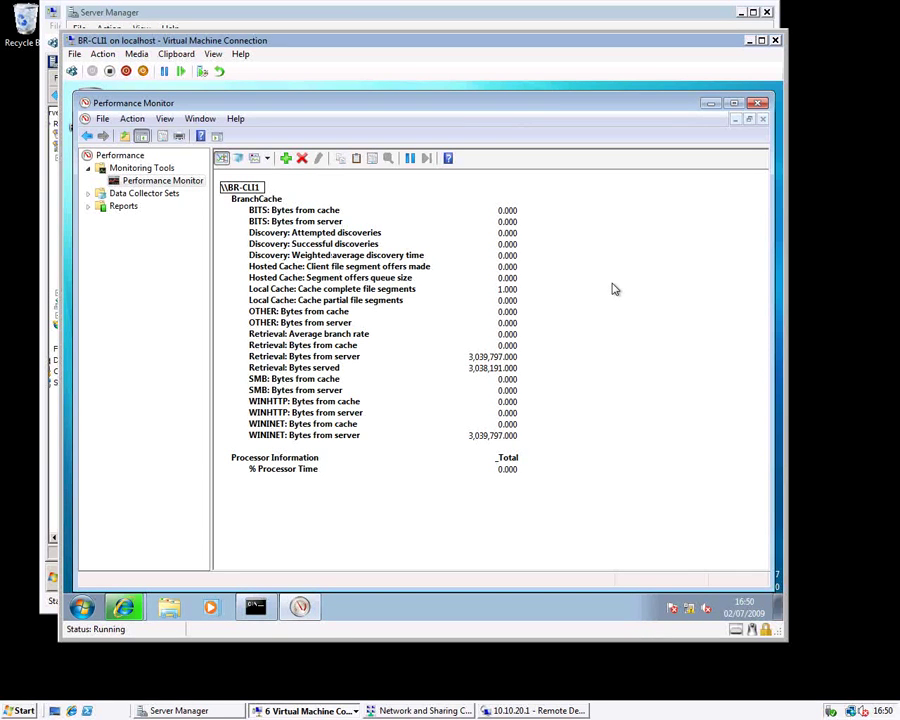
# - Switch from BR-CLI1 to the BR-CLI2 virtual machine and view its BranchCache counters in Performance Monitor
pyautogui.click(305, 710)
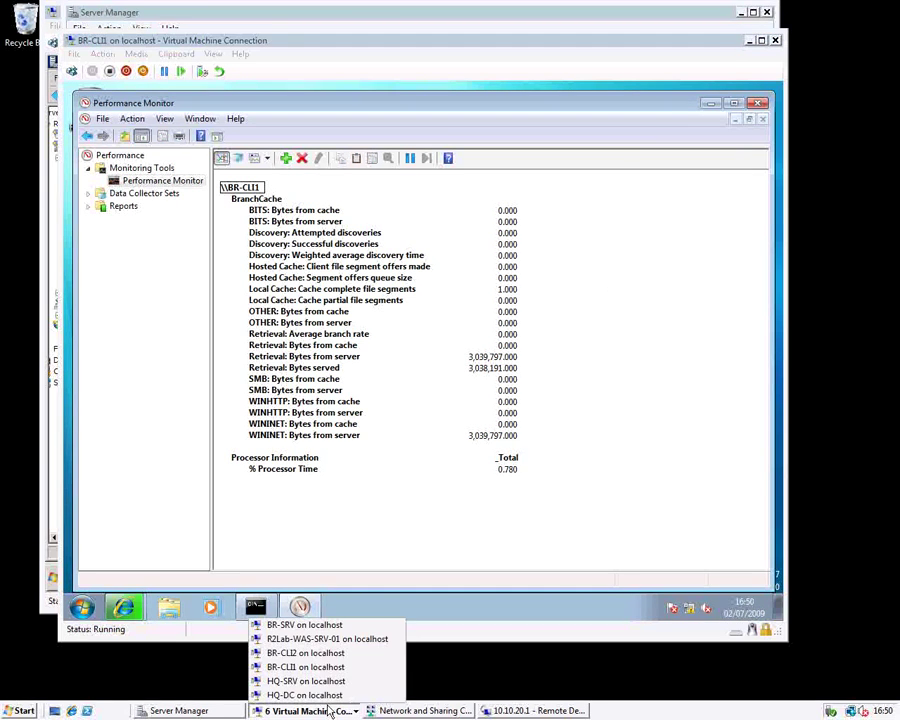
pyautogui.click(327, 654)
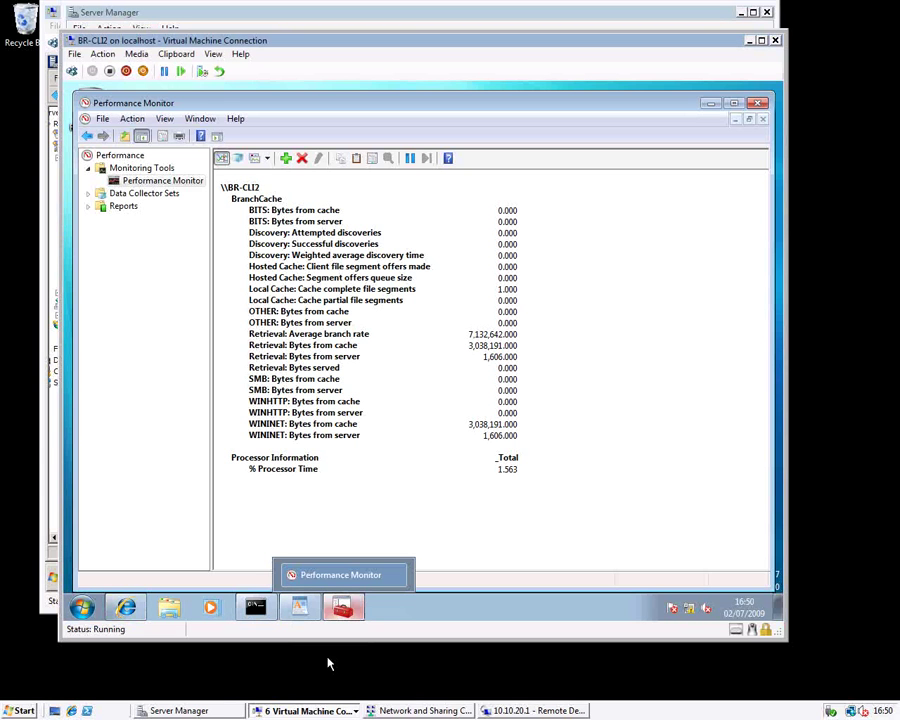
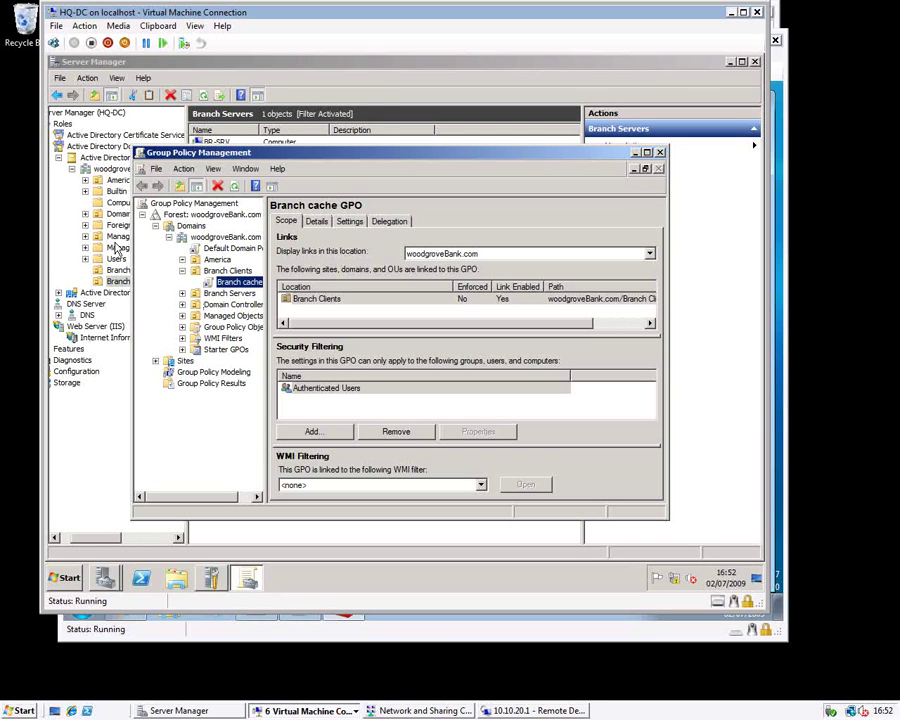
# - On HQ-DC, view the computers in the Branch Clients organizational unit and check where the Branch cache GPO is linked in Group Policy Management
pyautogui.click(117, 247)
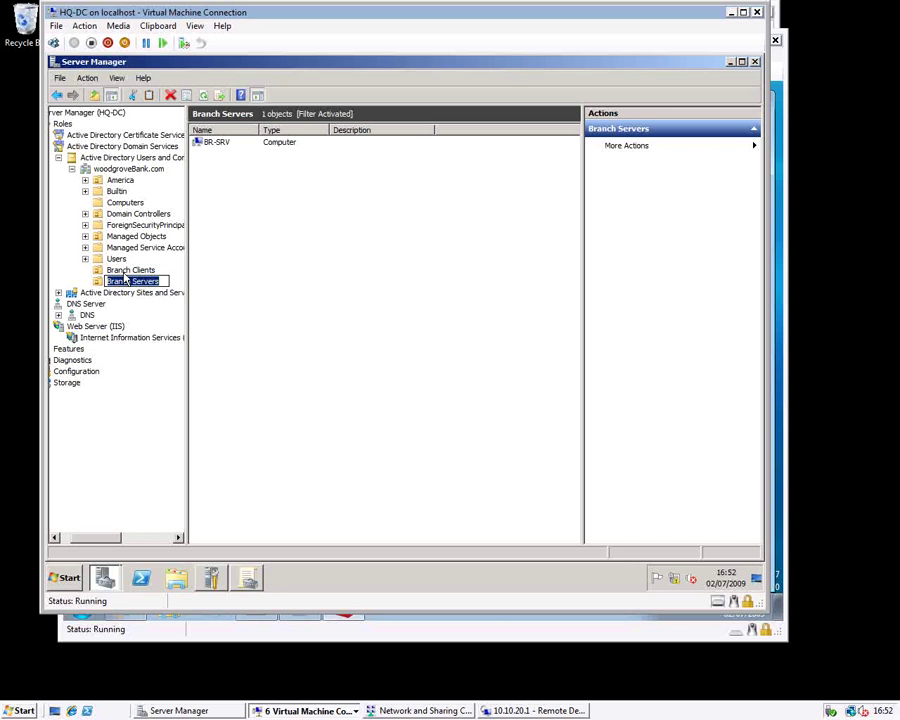
pyautogui.click(128, 272)
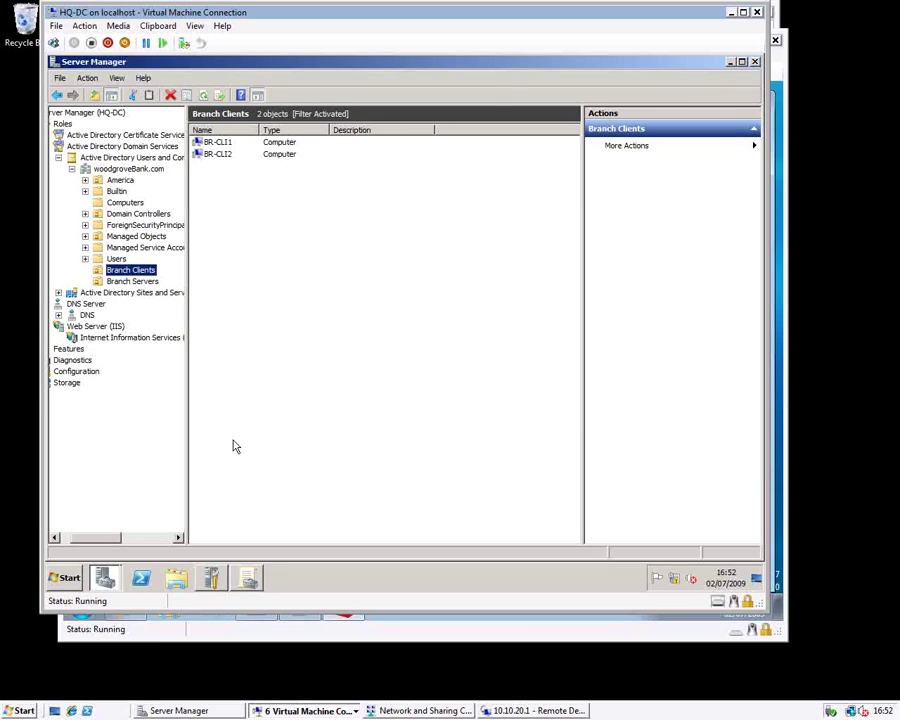
pyautogui.click(250, 579)
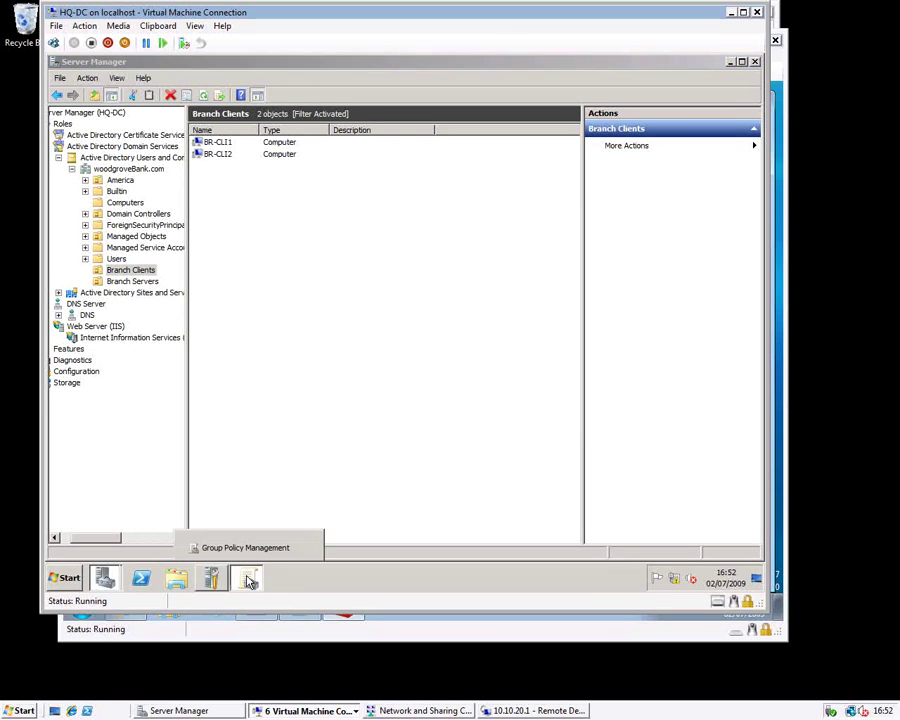
pyautogui.click(245, 547)
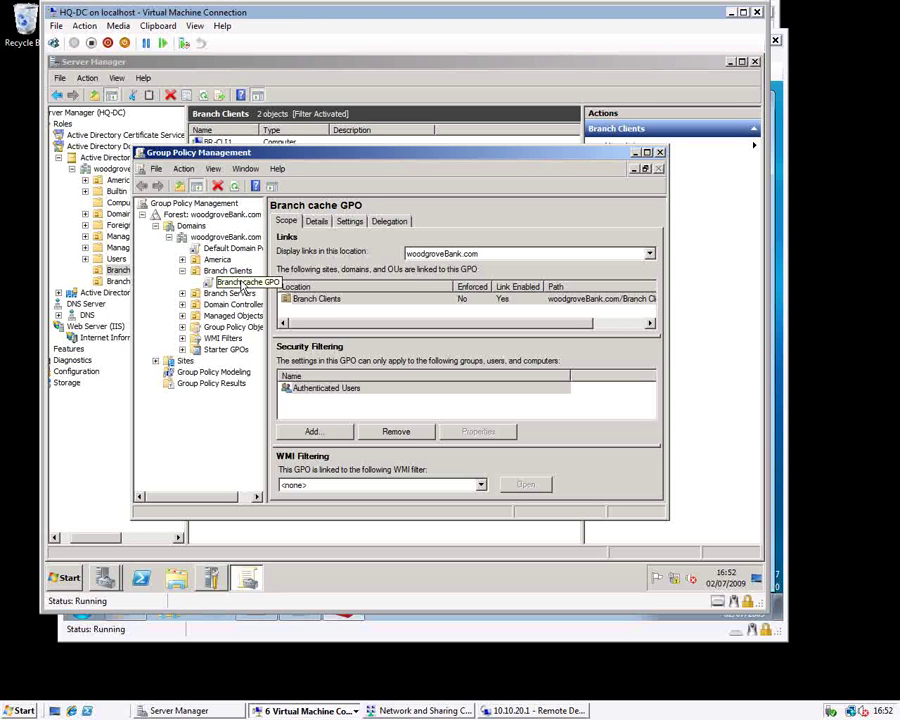
pyautogui.click(326, 301)
pyautogui.click(326, 310)
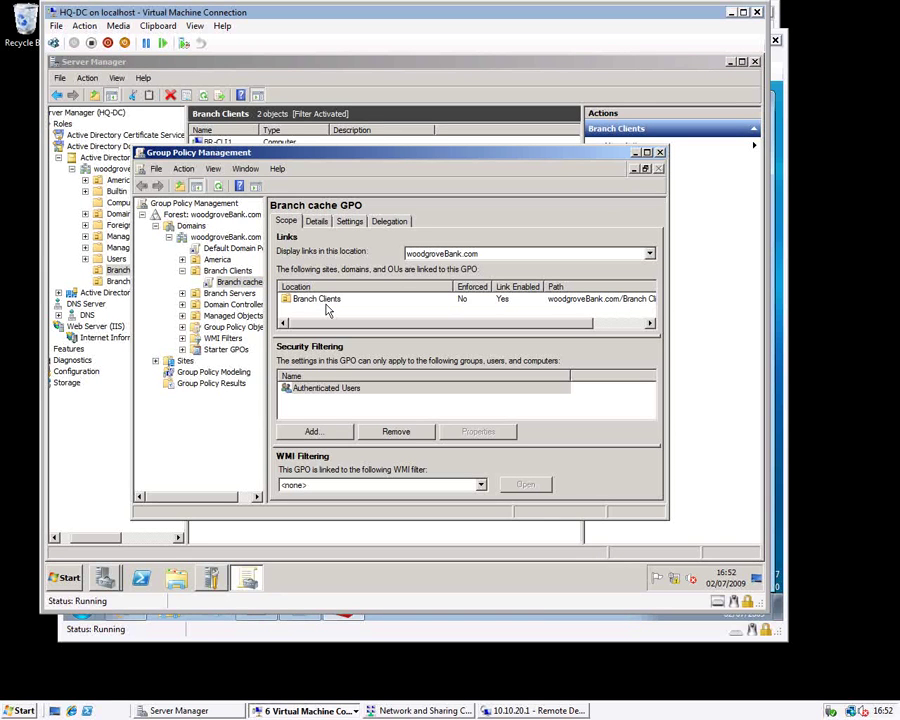
# - Open the Branch cache GPO for editing and show the BranchCache policies under Computer Configuration, Administrative Templates, Network
pyautogui.click(241, 286)
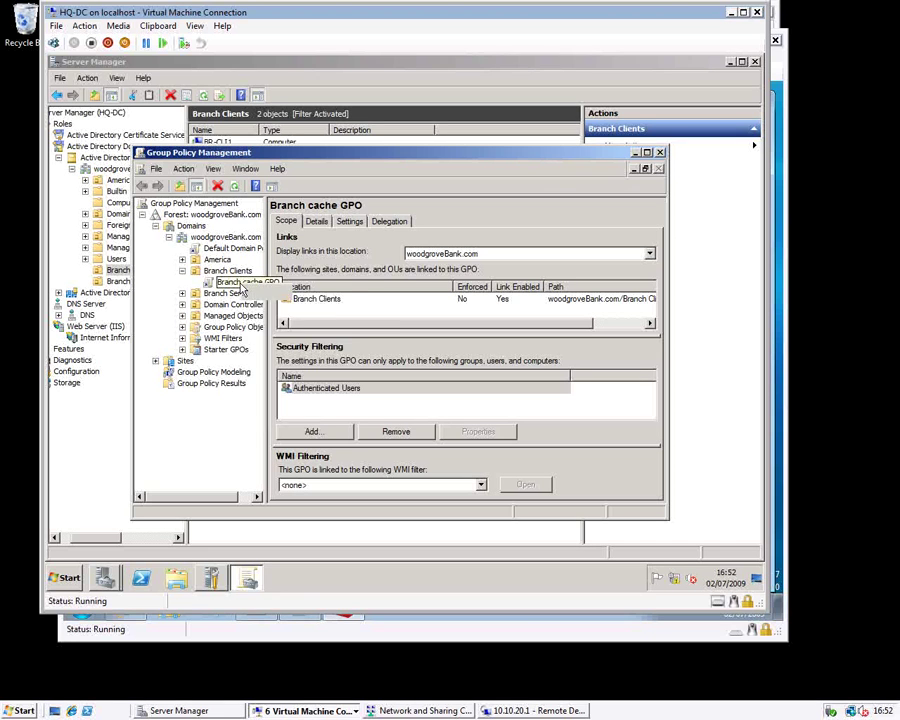
pyautogui.rightClick(240, 284)
pyautogui.click(258, 287)
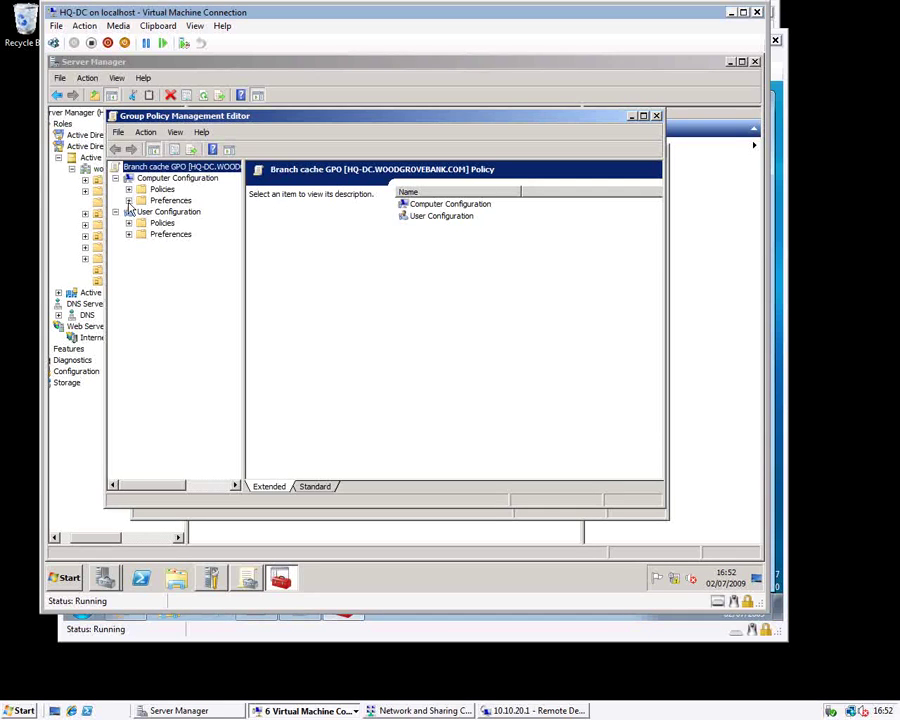
pyautogui.click(129, 190)
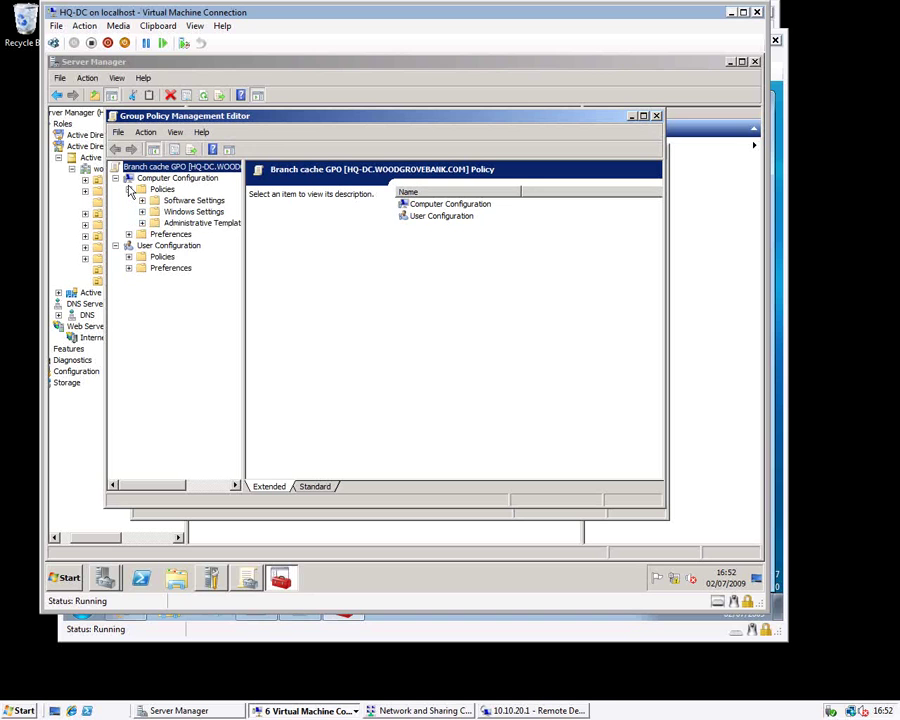
pyautogui.click(142, 223)
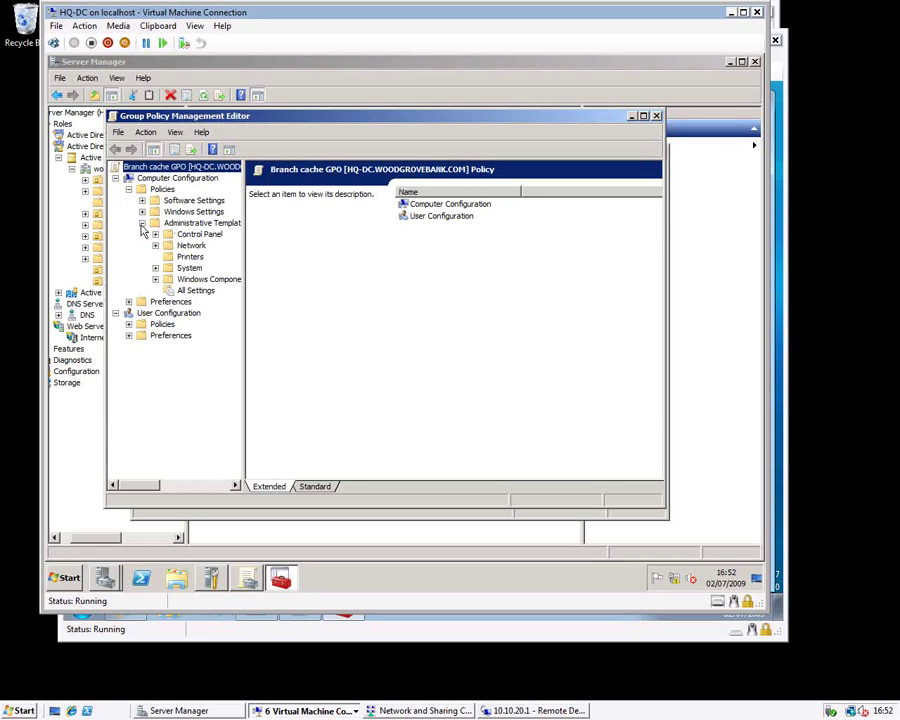
pyautogui.click(155, 246)
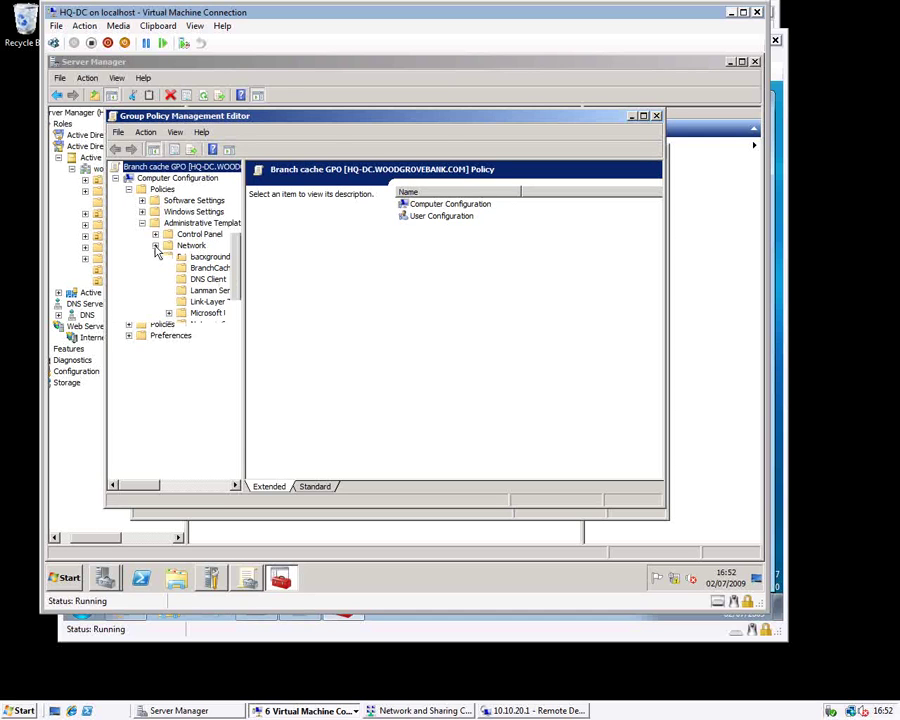
pyautogui.click(212, 268)
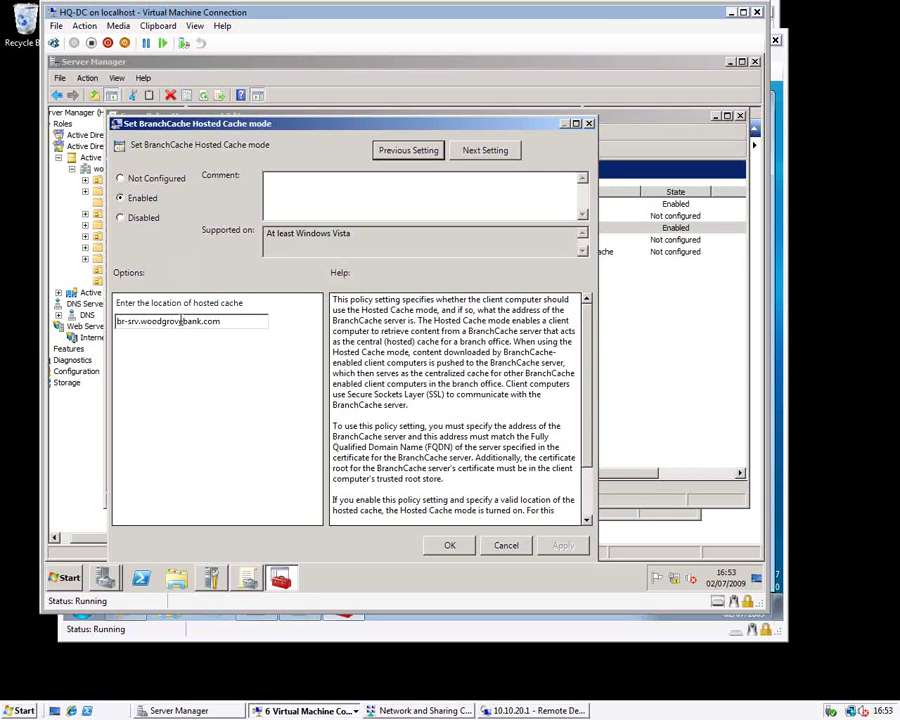
# - Review the hosted cache location in the Set BranchCache Hosted Cache mode policy and the description of Turn on BranchCache
pyautogui.click(449, 545)
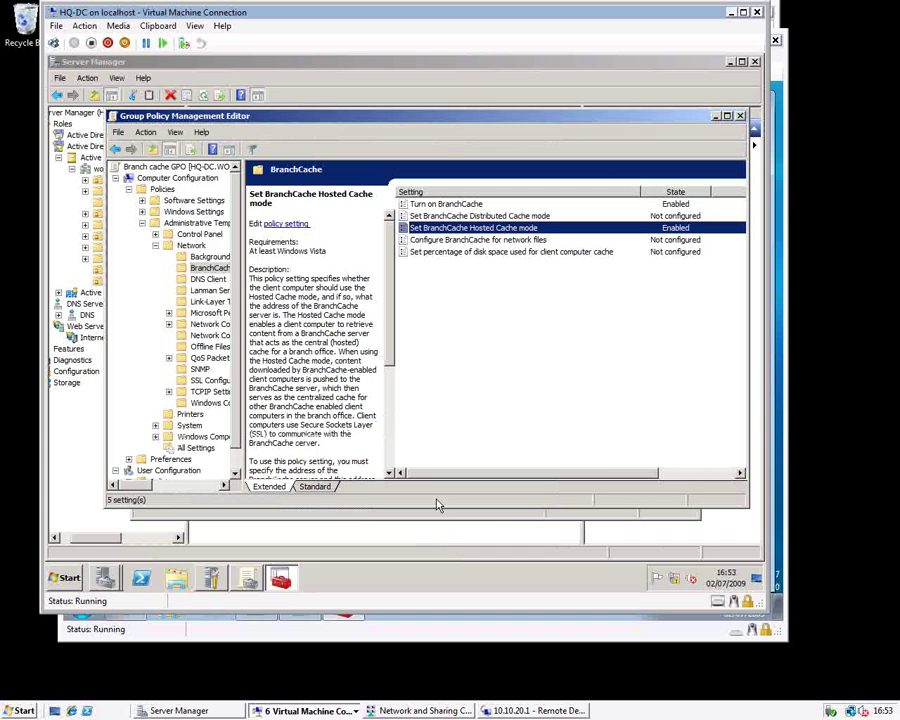
pyautogui.click(460, 205)
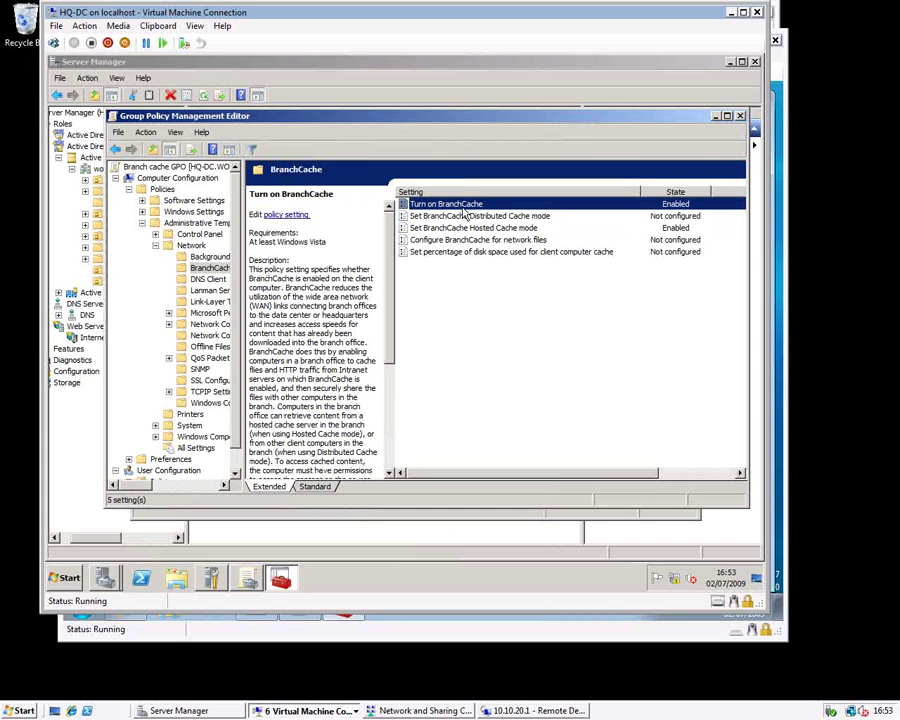
# - View the GPO's inbound and outbound Windows Firewall rules under Windows Settings, Security Settings
pyautogui.click(156, 245)
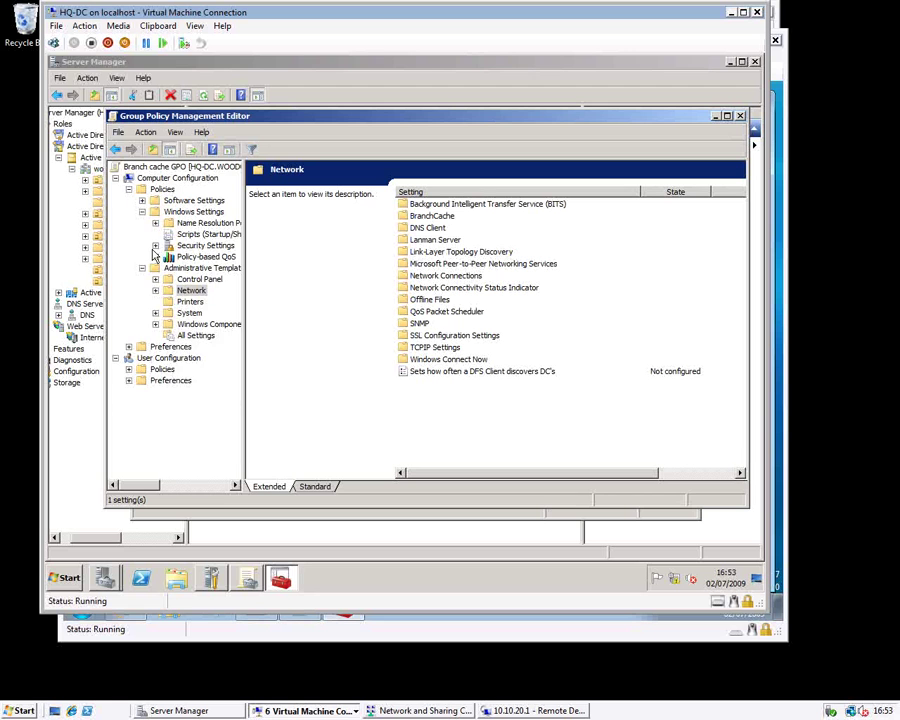
pyautogui.click(155, 246)
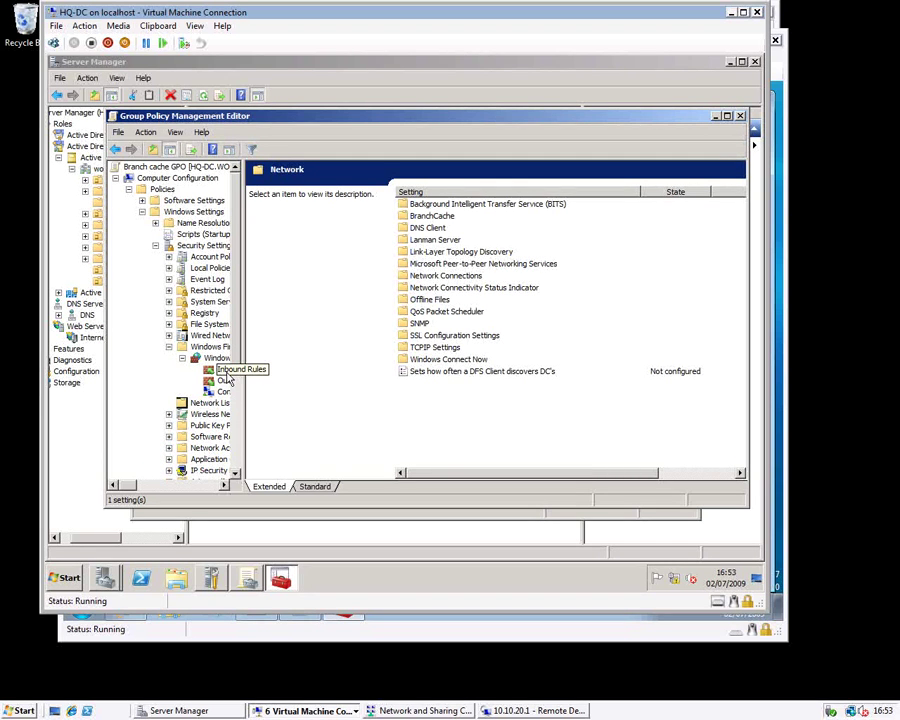
pyautogui.click(224, 370)
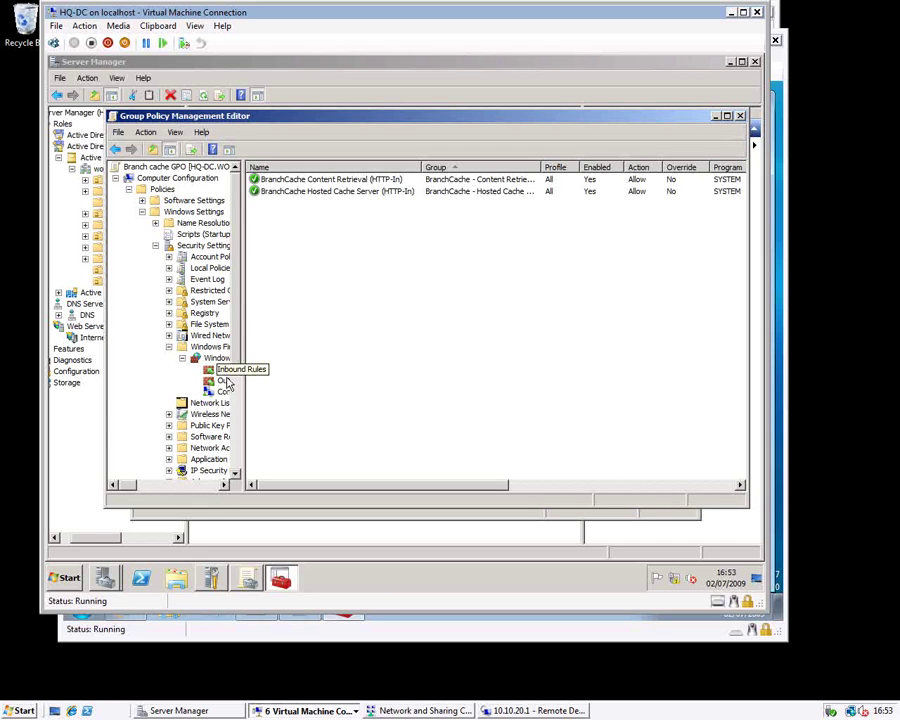
pyautogui.click(225, 382)
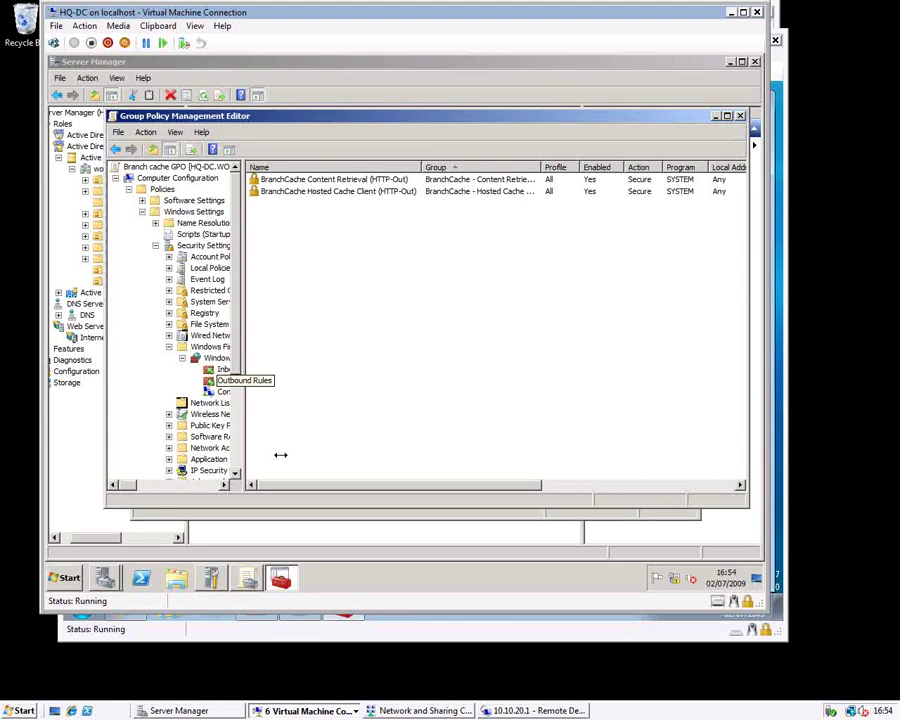
# - On the BR-CLI2 virtual machine, run "netsh branchcache show status all" in the command window
pyautogui.click(350, 707)
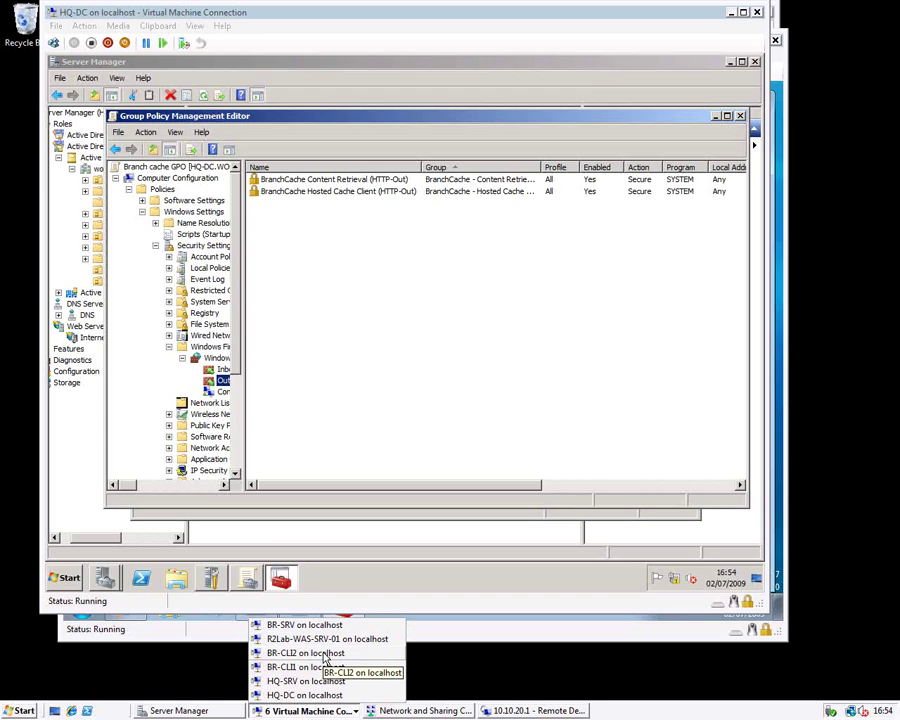
pyautogui.click(325, 653)
pyautogui.click(258, 607)
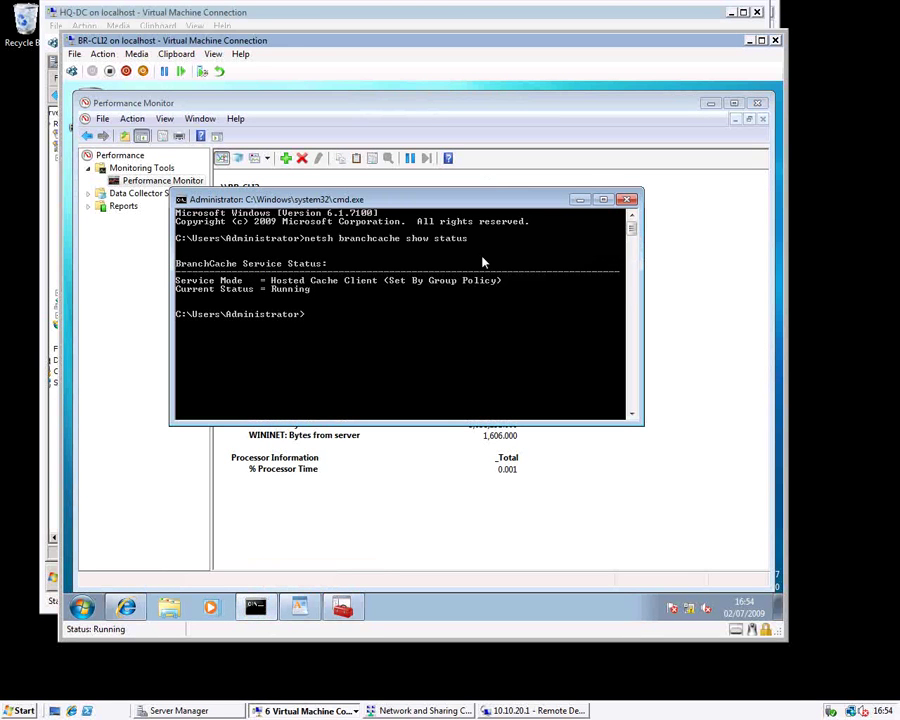
pyautogui.press('Up')
pyautogui.write('al')
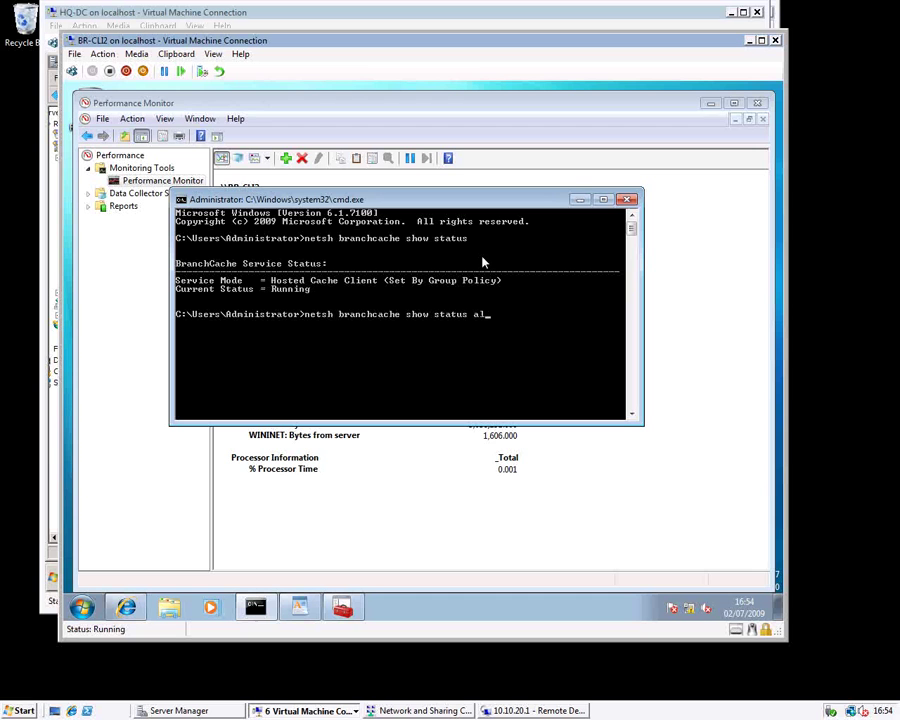
pyautogui.write('l')
pyautogui.press('Return')
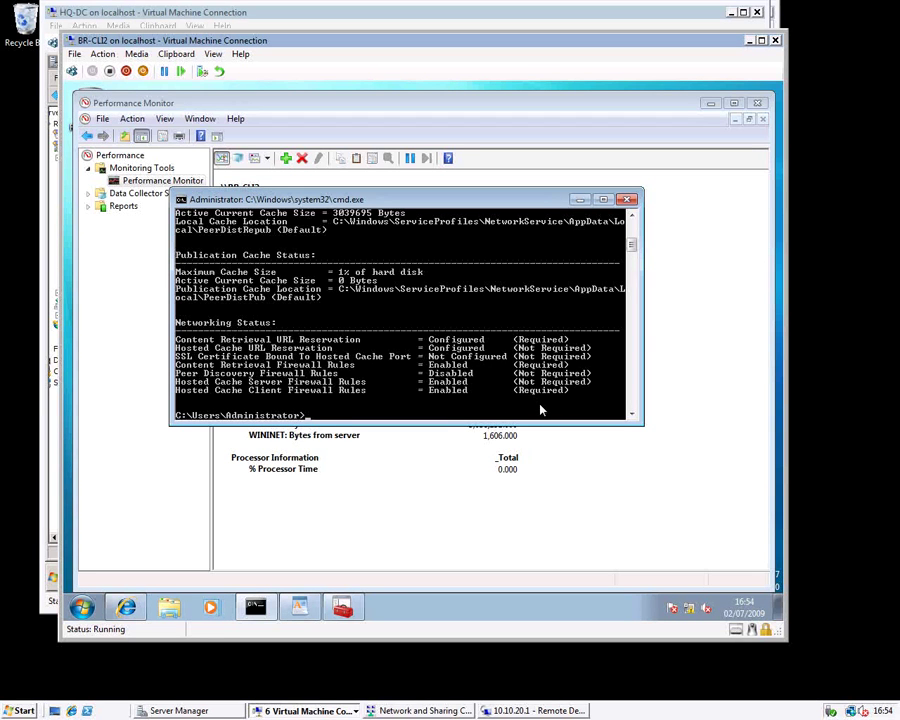
# - Examine the BR-CLI2 BranchCache output for networking status, cache status, hosted cache location and service mode
pyautogui.click(631, 216)
pyautogui.click(631, 216)
pyautogui.click(631, 216)
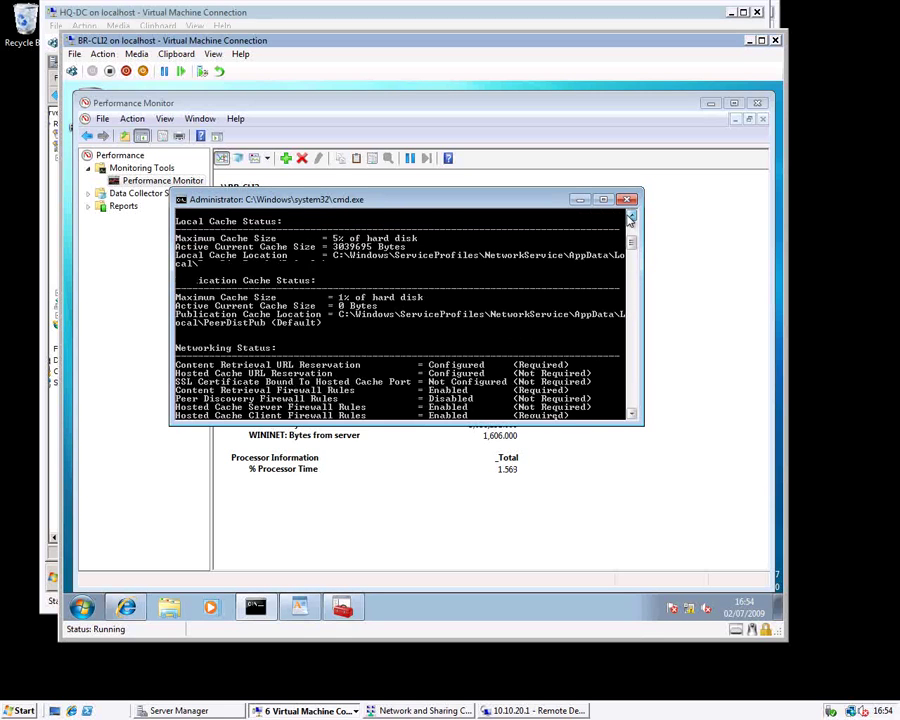
pyautogui.click(631, 217)
pyautogui.scroll(1, 631, 218)
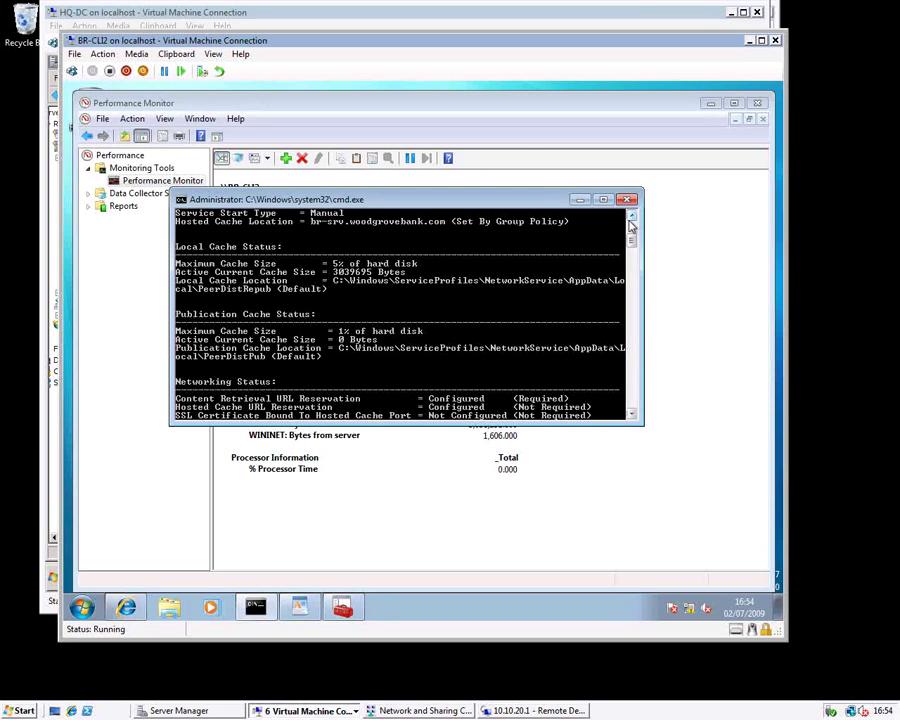
pyautogui.scroll(2, 631, 224)
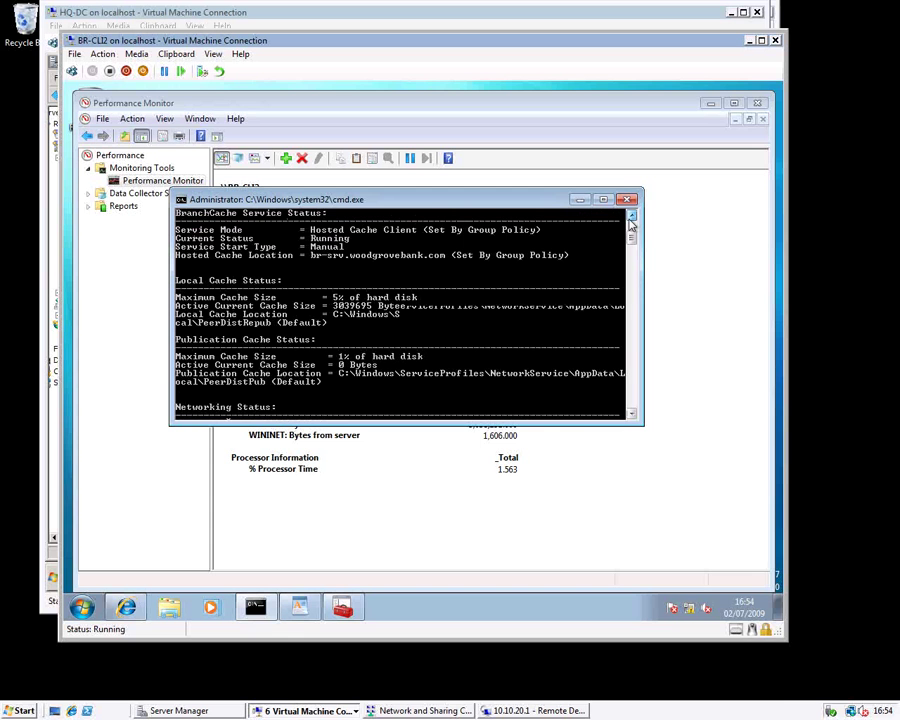